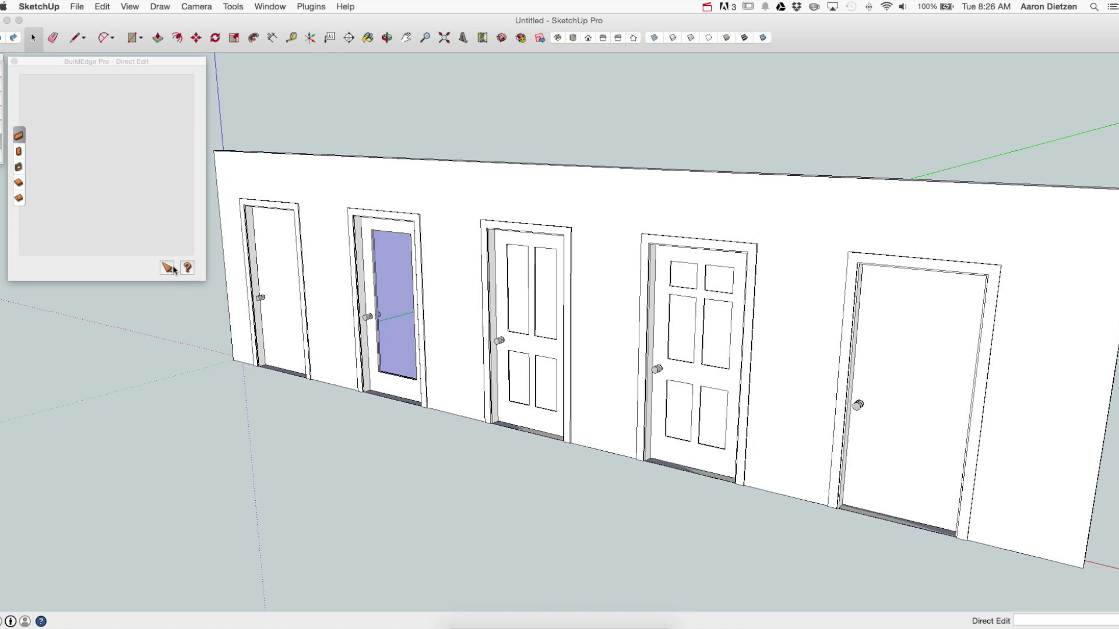
# Step: Start Direct Edit, examine the properties of the first, plain swing door and the door itself, and release its selection
pyautogui.click(168, 268)
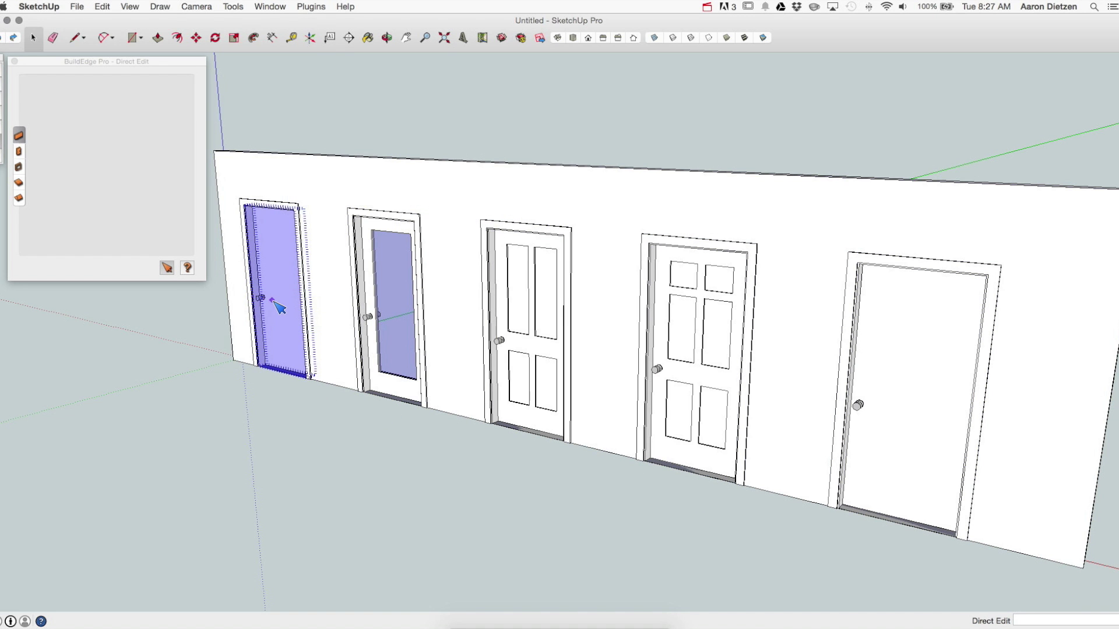
pyautogui.click(272, 328)
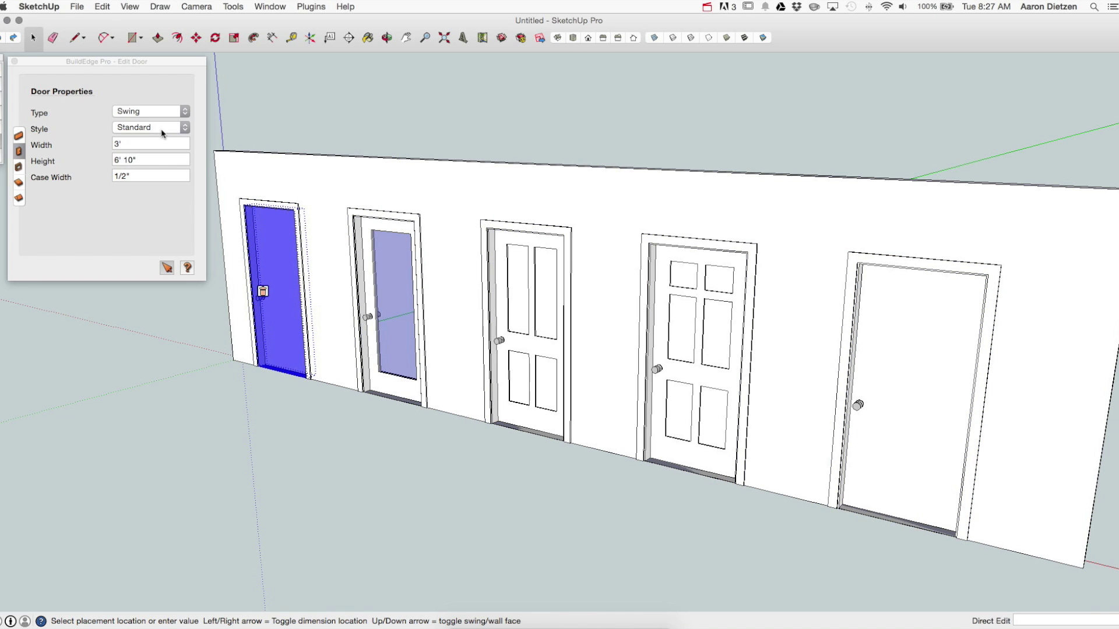
pyautogui.scroll(5, 175, 333)
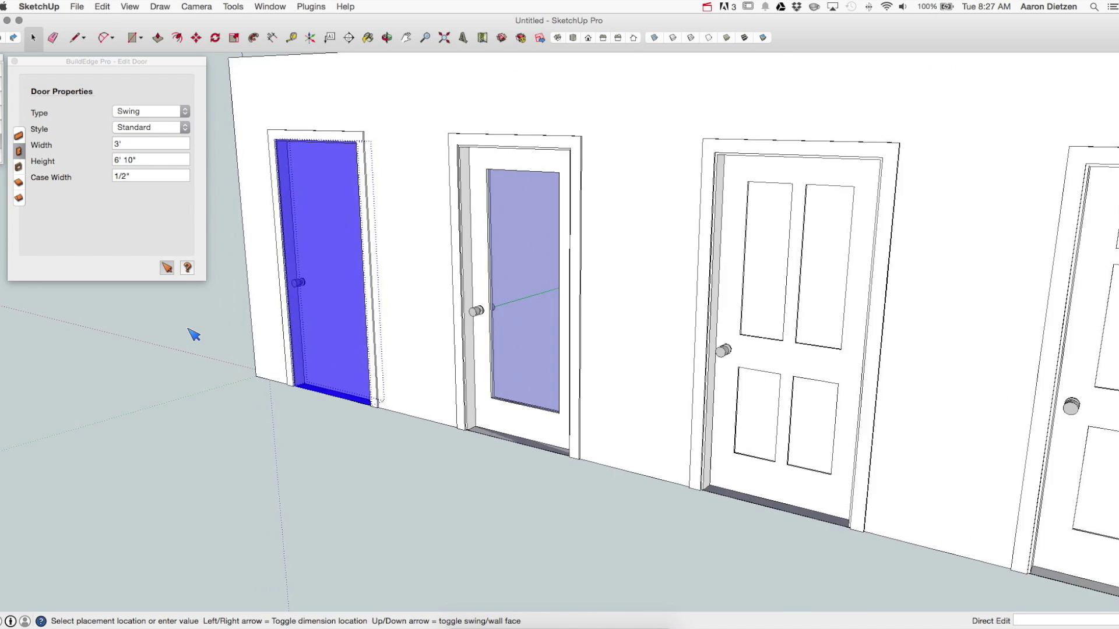
pyautogui.moveTo(109, 386); pyautogui.dragTo(294, 517, button='middle')
pyautogui.scroll(-4, 289, 511)
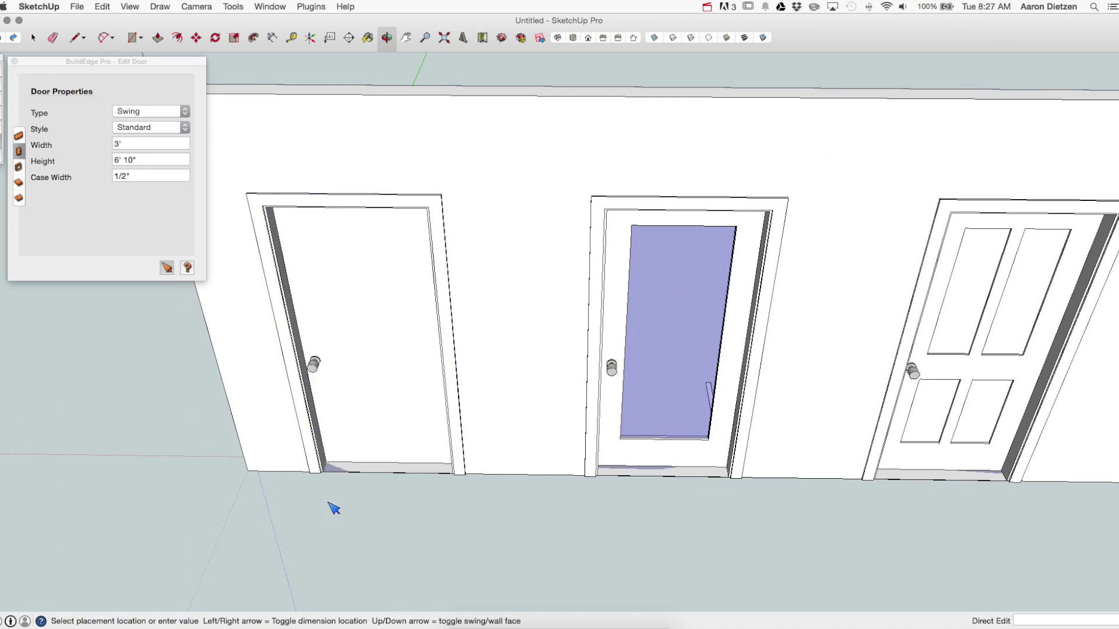
pyautogui.press('Escape')
pyautogui.moveTo(434, 510); pyautogui.dragTo(430, 344, button='middle')
pyautogui.scroll(-2, 341, 396)
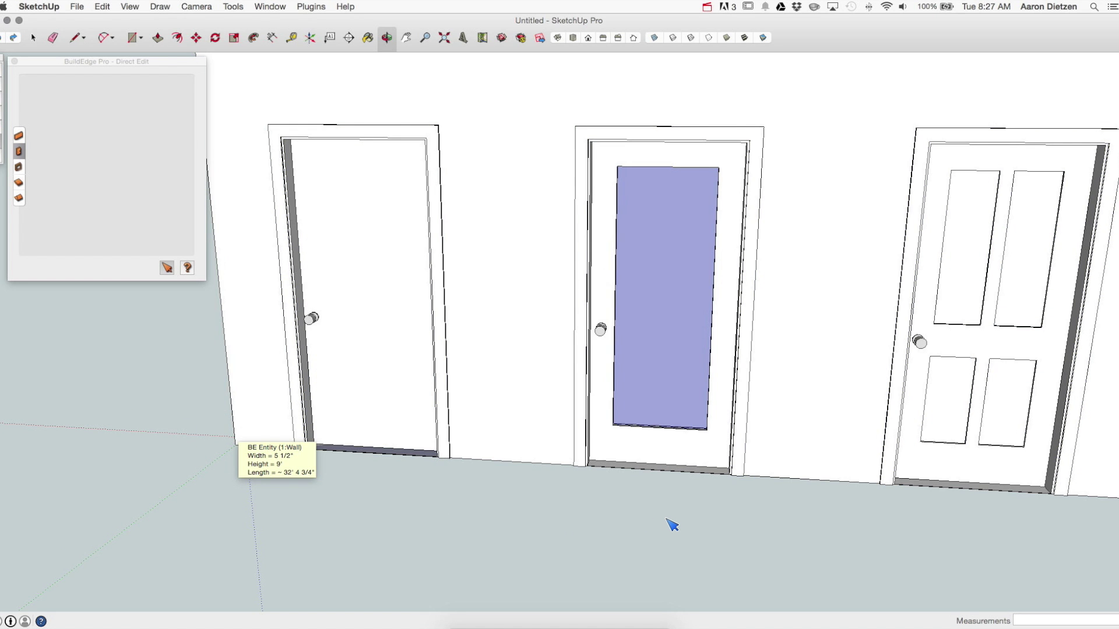
# Step: Examine the properties of the glass swing door and the four-panel swing door in the wall
pyautogui.scroll(-6, 670, 525)
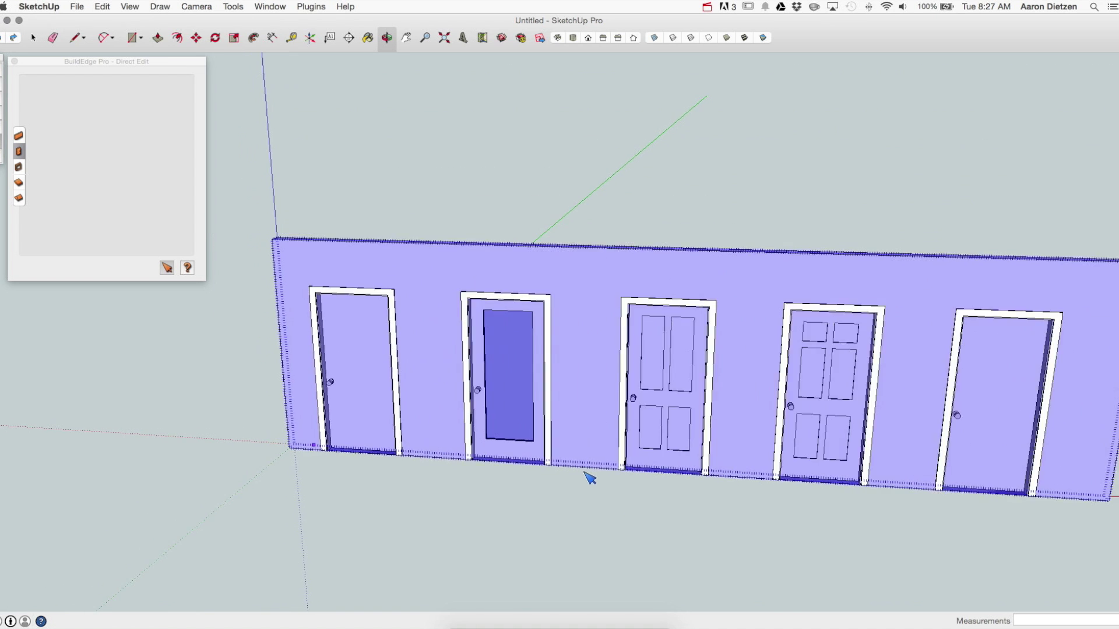
pyautogui.scroll(4, 539, 460)
pyautogui.click(458, 312)
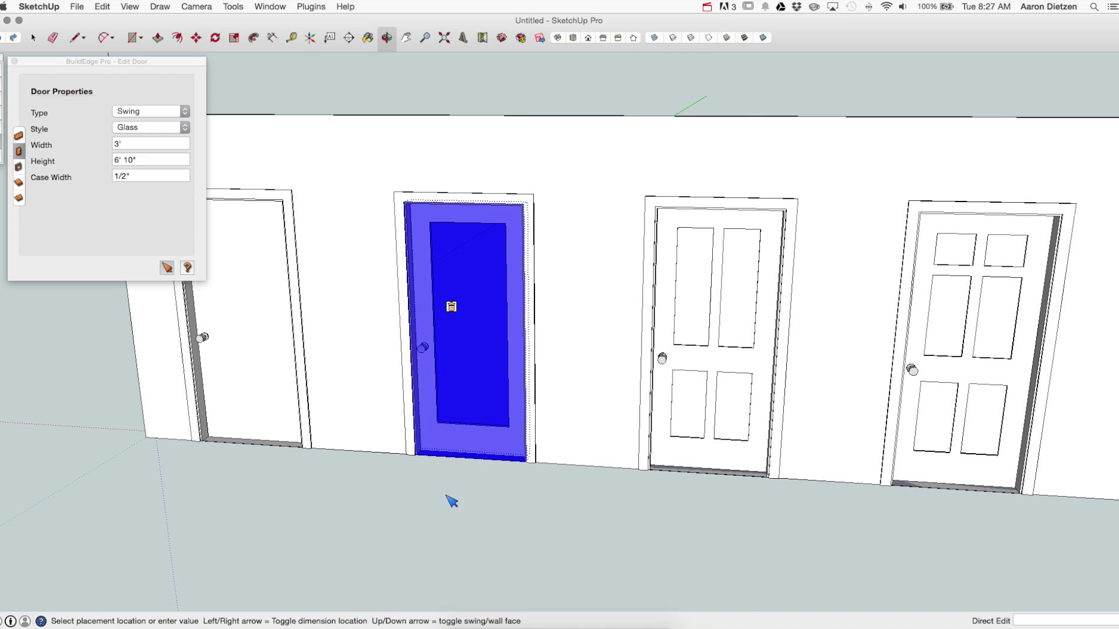
pyautogui.click(452, 502)
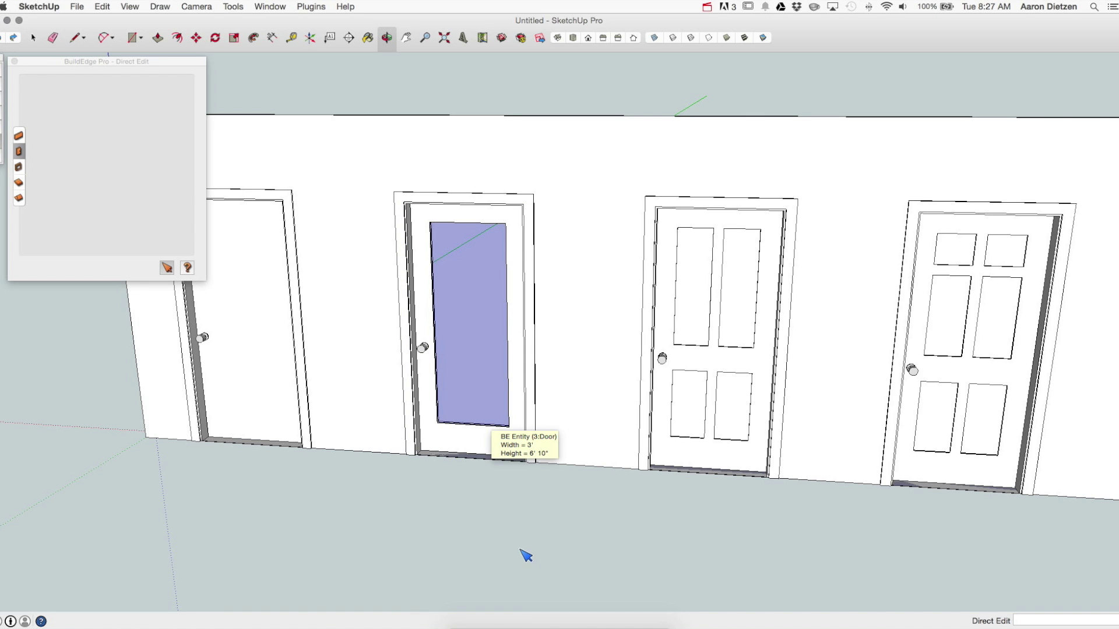
pyautogui.click(722, 398)
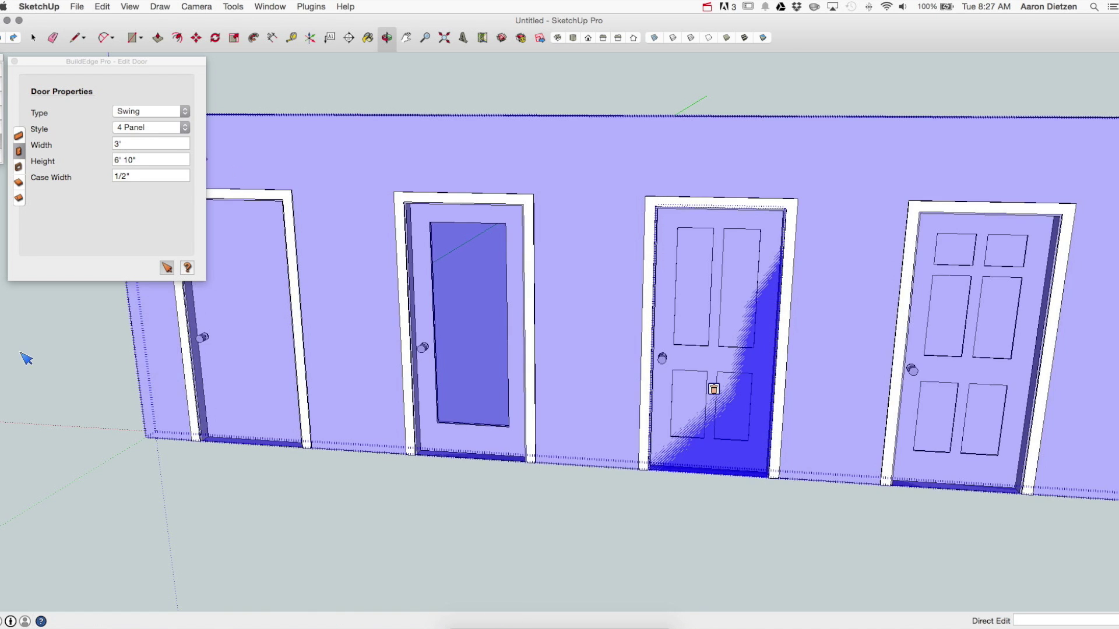
pyautogui.scroll(-3, 37, 379)
pyautogui.scroll(3, 519, 448)
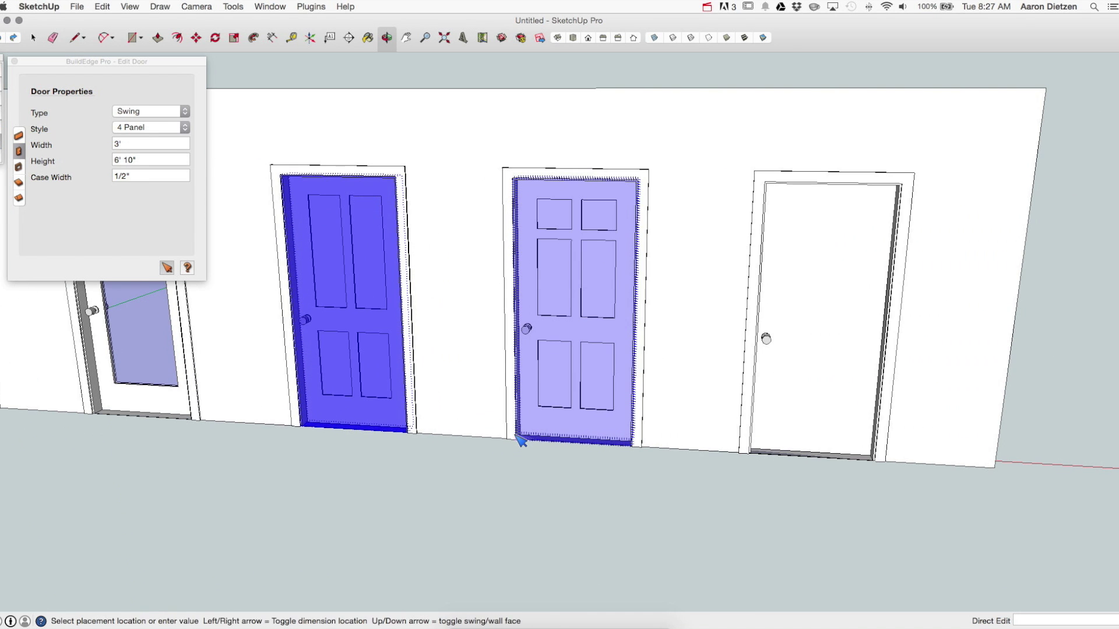
# Step: Examine the six-panel and last swing doors' properties, view the last one's available styles, and deselect it
pyautogui.click(575, 344)
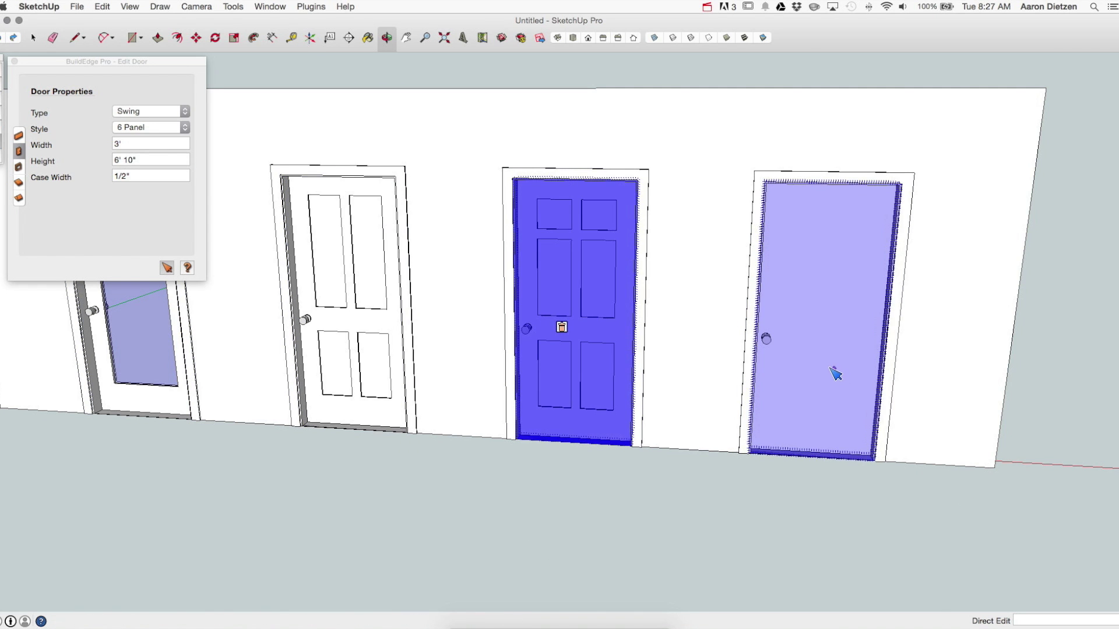
pyautogui.click(831, 373)
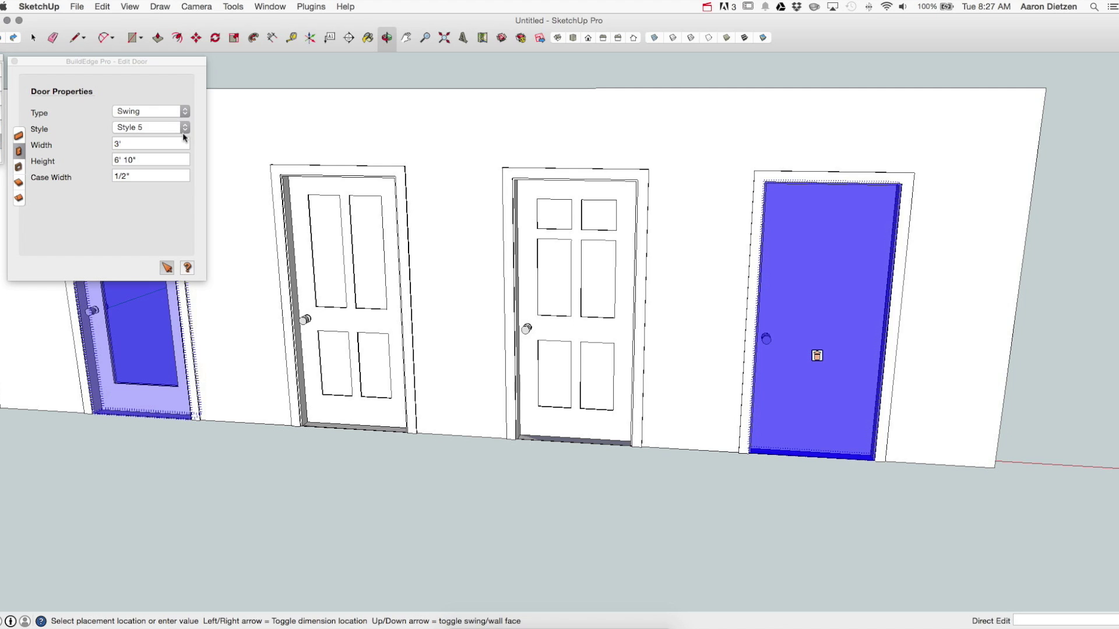
pyautogui.click(183, 131)
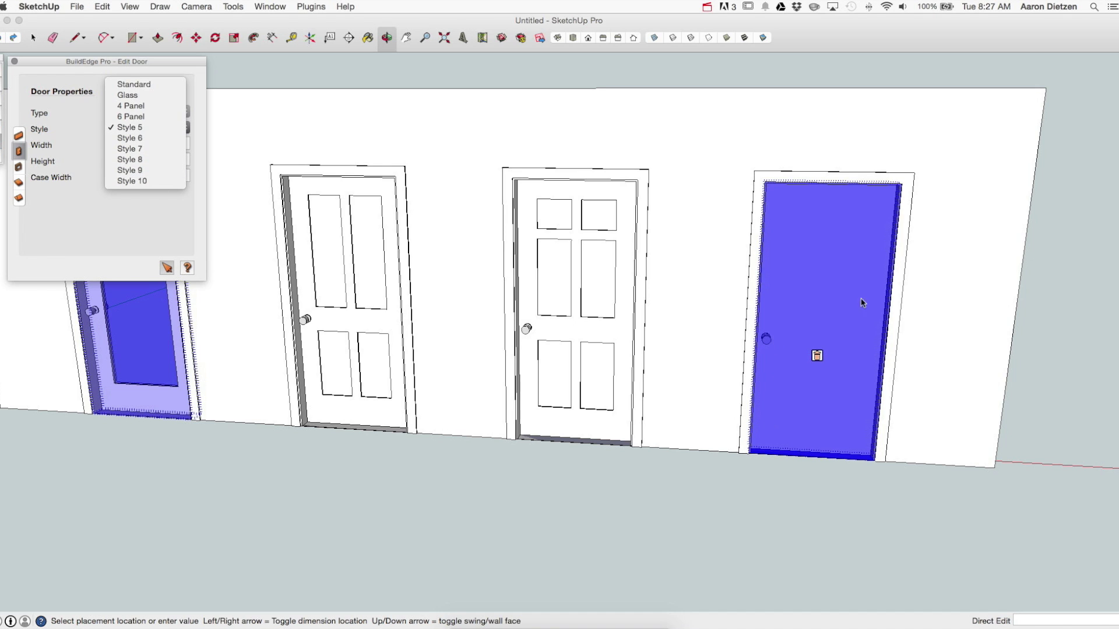
pyautogui.click(768, 525)
pyautogui.click(816, 523)
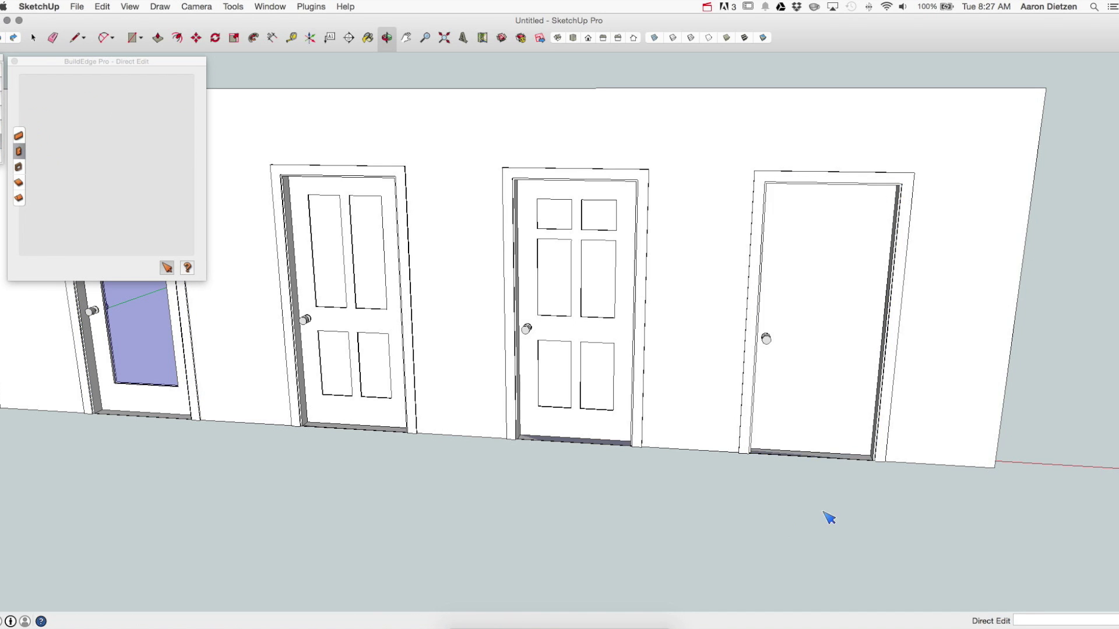
pyautogui.moveTo(805, 419)
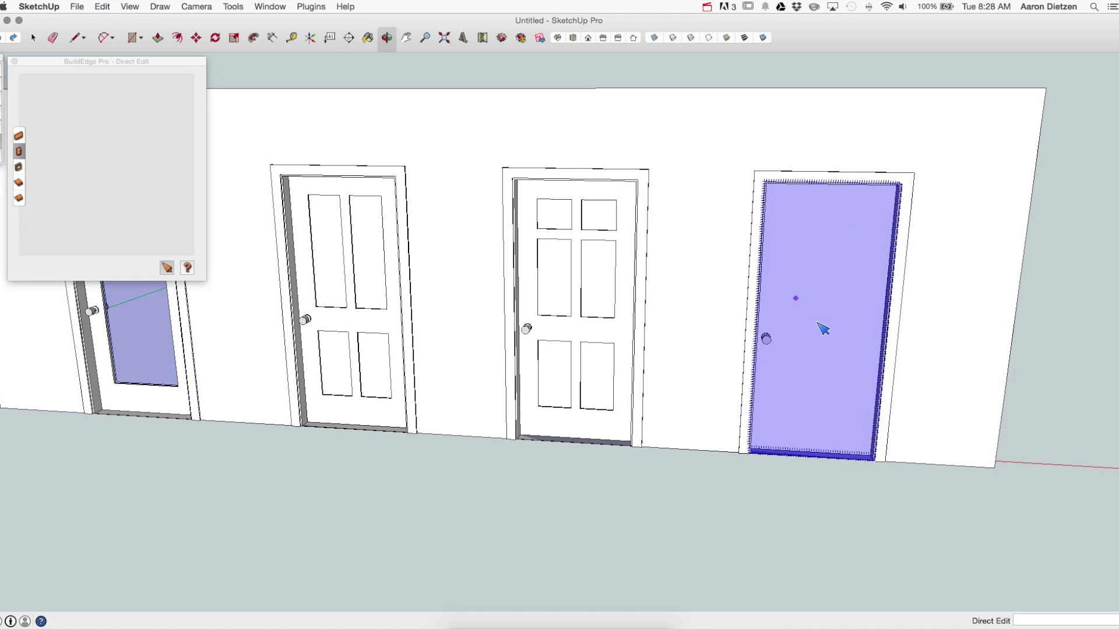
pyautogui.moveTo(820, 333)
pyautogui.moveTo(840, 285)
pyautogui.scroll(-6, 1017, 425)
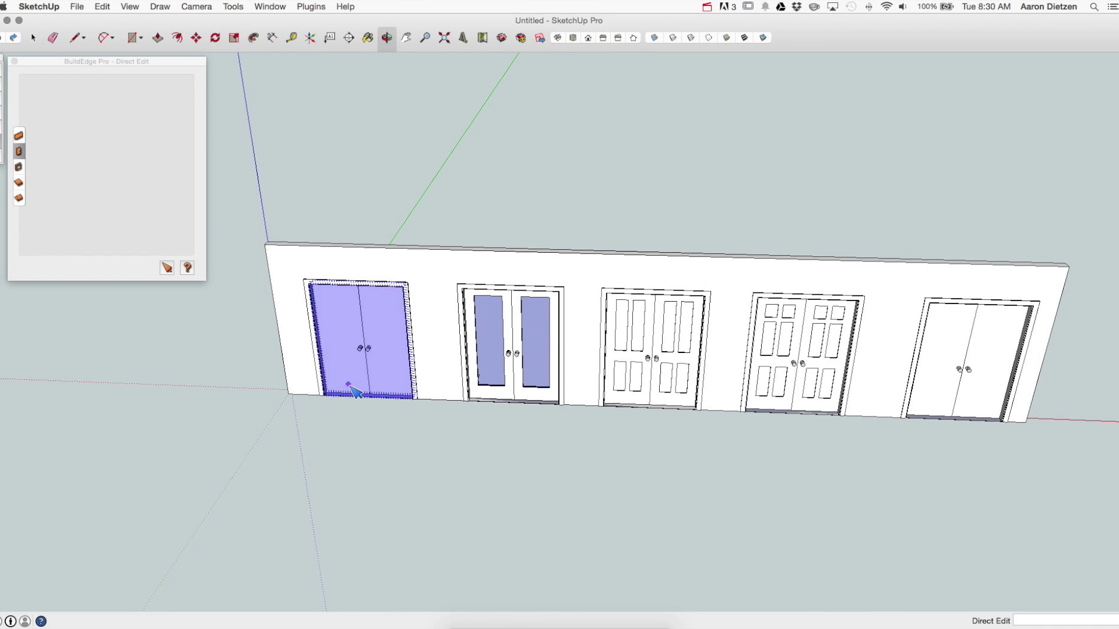
# Step: Examine the properties of all five double doors in turn, from the plain one to the Style 5 one
pyautogui.click(359, 374)
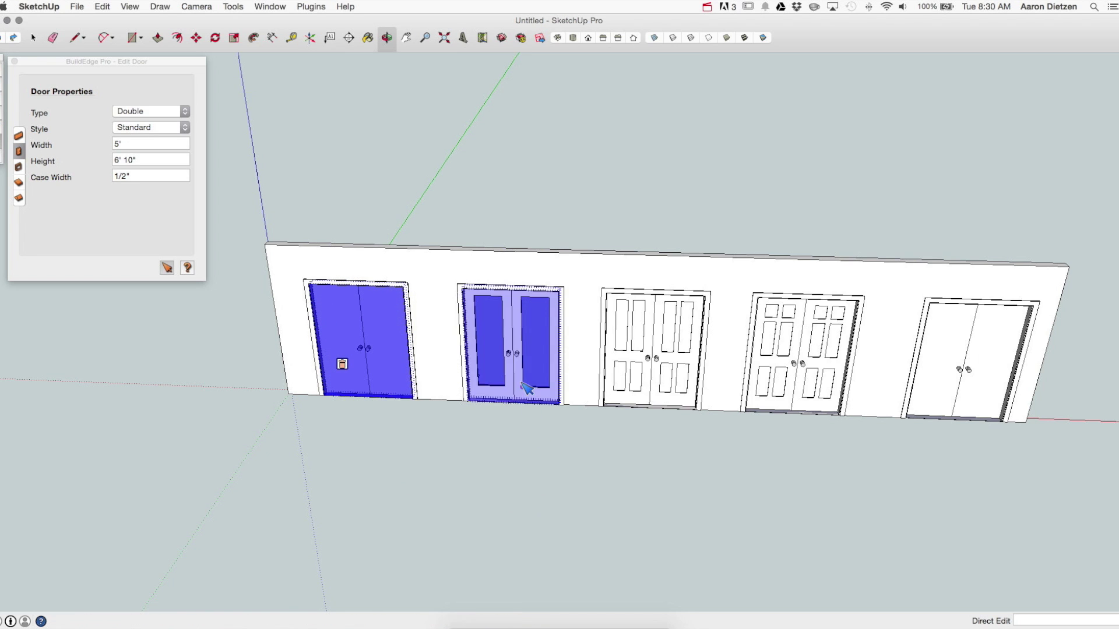
pyautogui.click(509, 366)
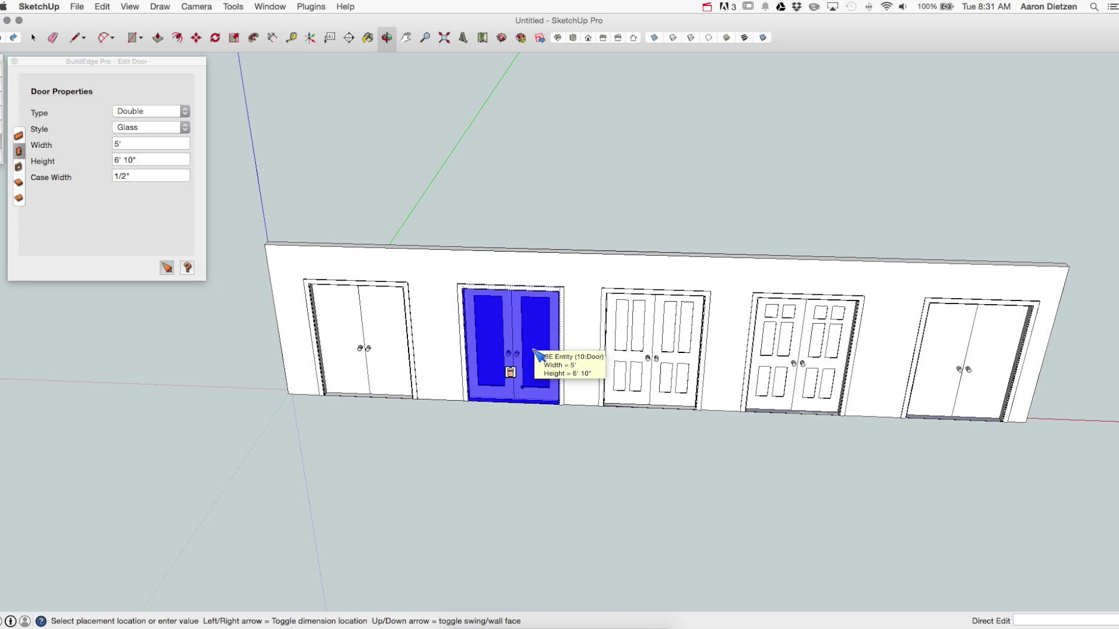
pyautogui.click(664, 402)
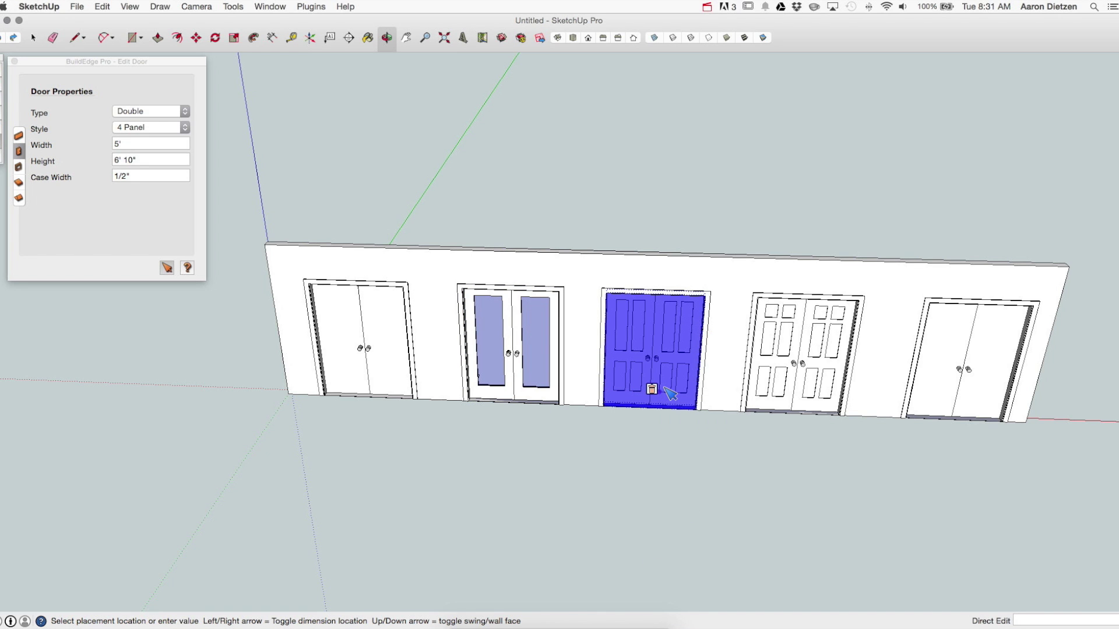
pyautogui.click(816, 392)
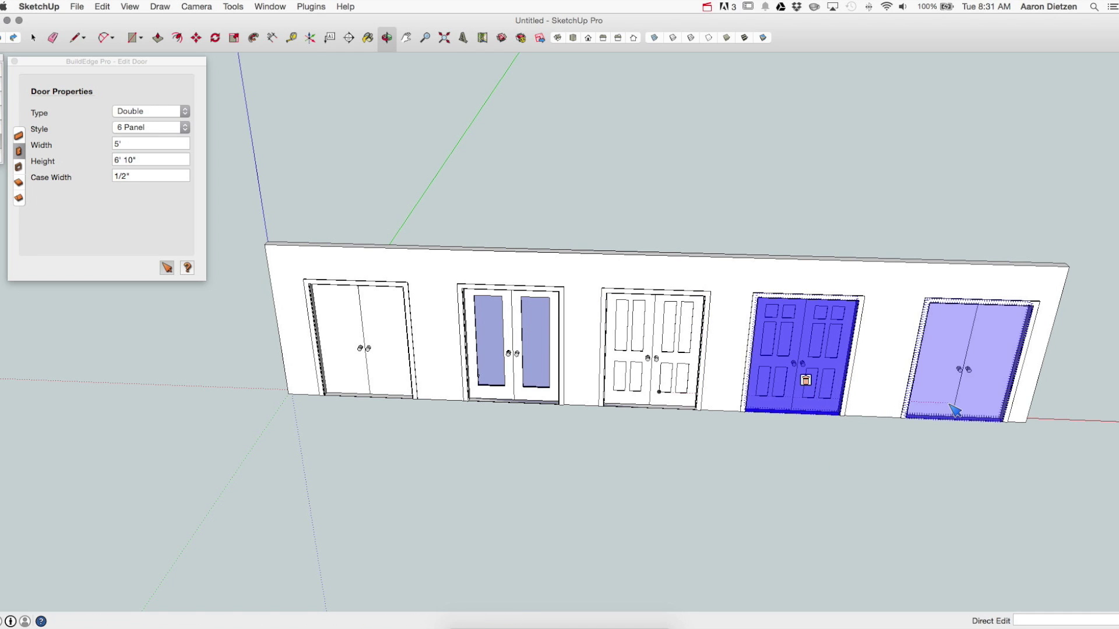
pyautogui.click(932, 396)
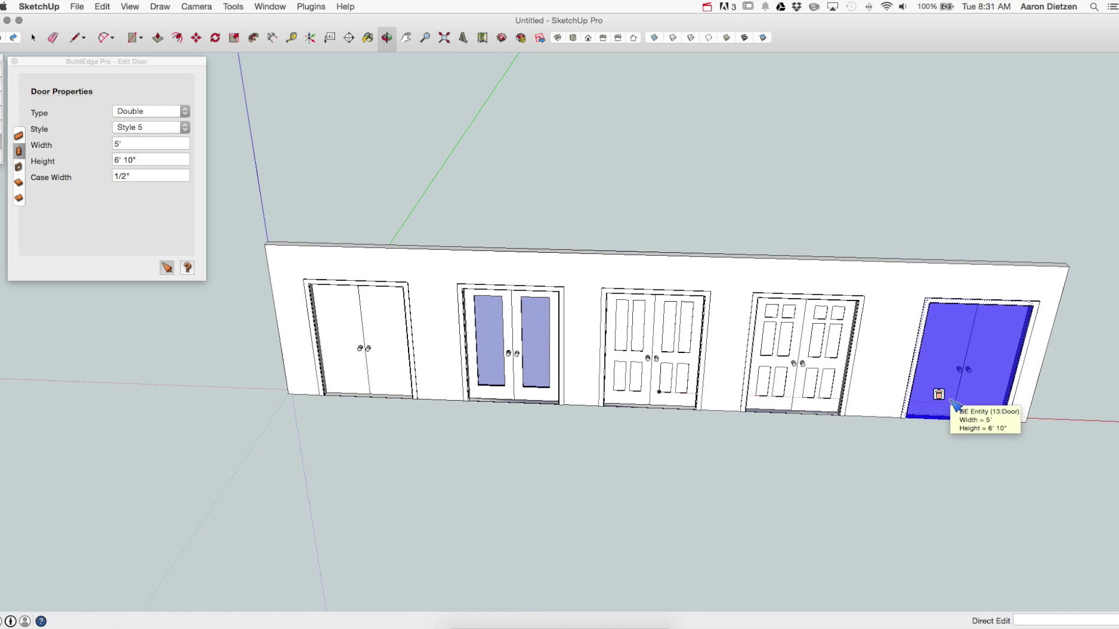
# Step: View the styles available for the fifth double door, and review the first double door's width and height settings
pyautogui.click(185, 128)
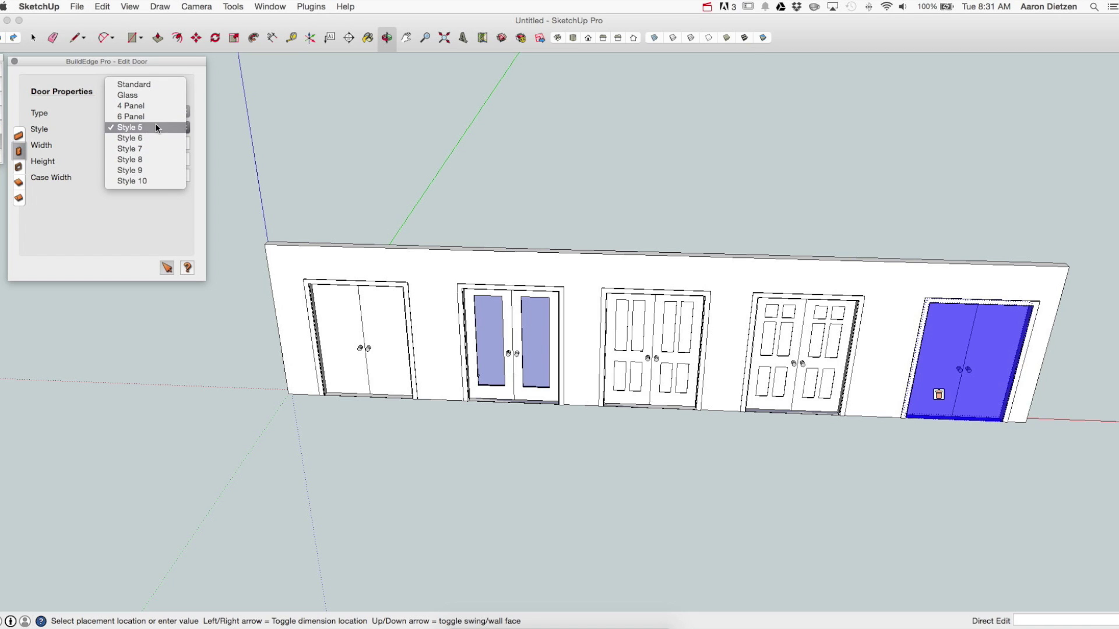
pyautogui.click(205, 123)
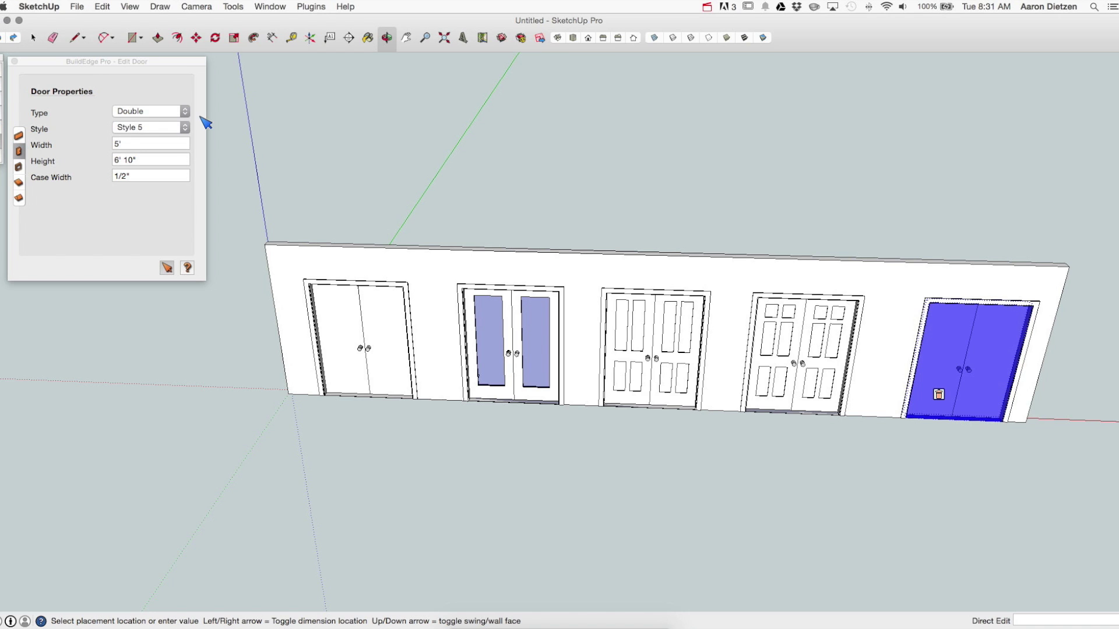
pyautogui.click(359, 379)
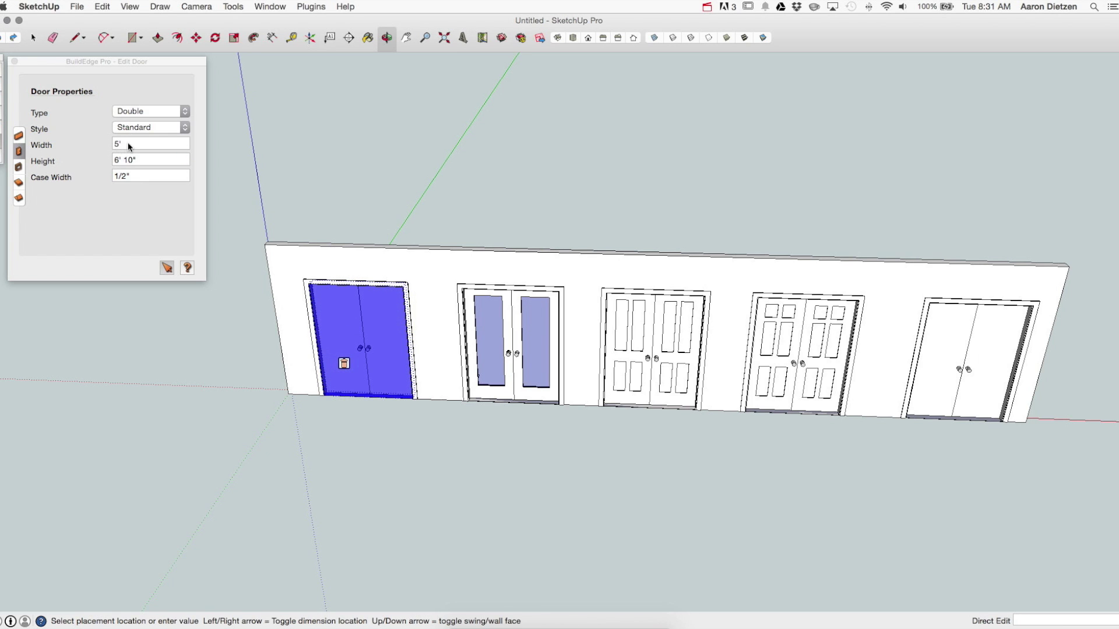
pyautogui.click(172, 431)
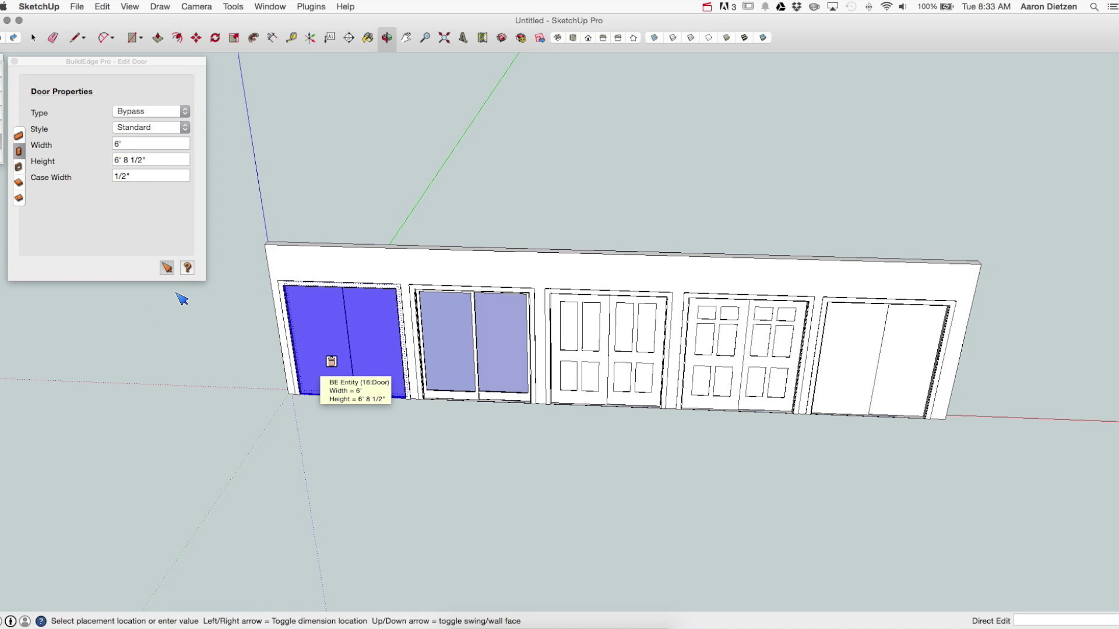
# Step: Inspect the plain bypass door up close from low and high angles to see how its two sliding panels overlap
pyautogui.scroll(5, 320, 400)
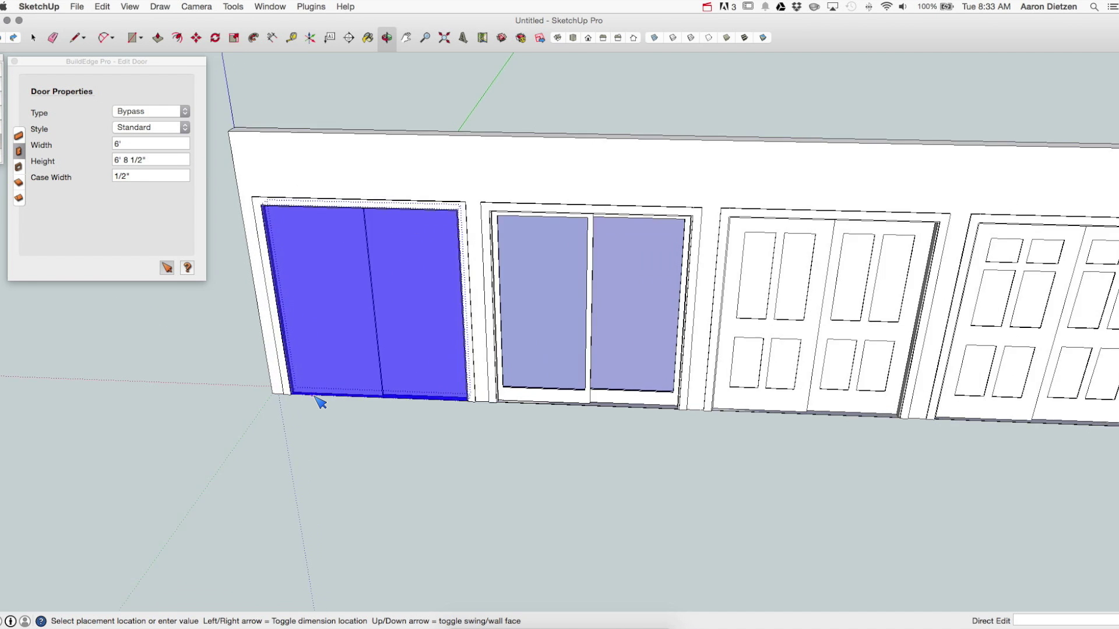
pyautogui.scroll(-3, 320, 399)
pyautogui.moveTo(352, 399); pyautogui.dragTo(302, 235, button='middle')
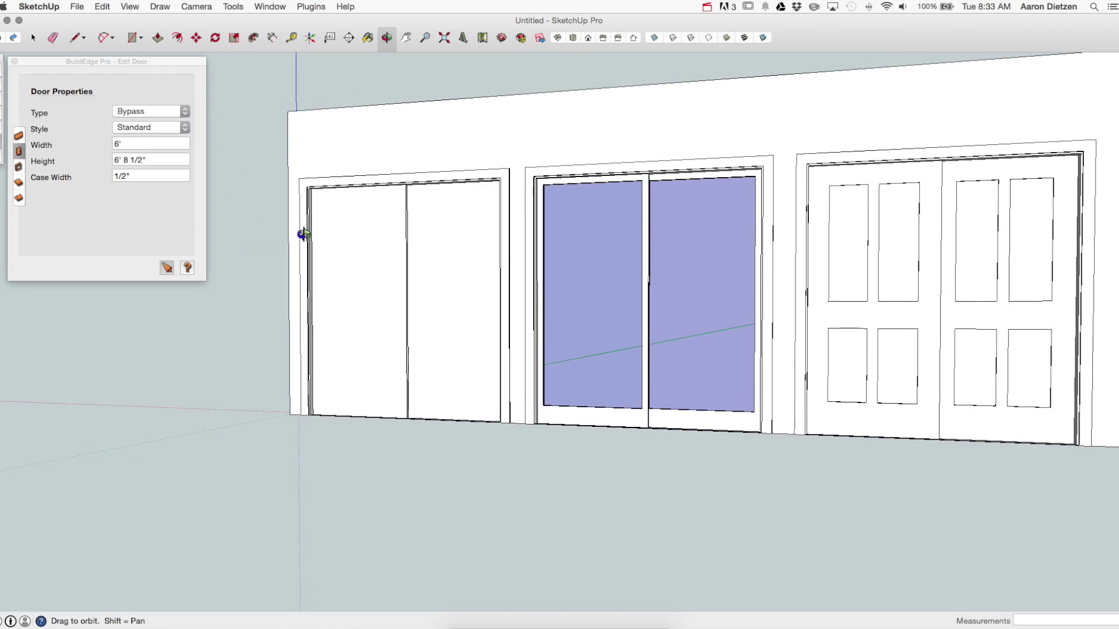
pyautogui.scroll(5, 367, 295)
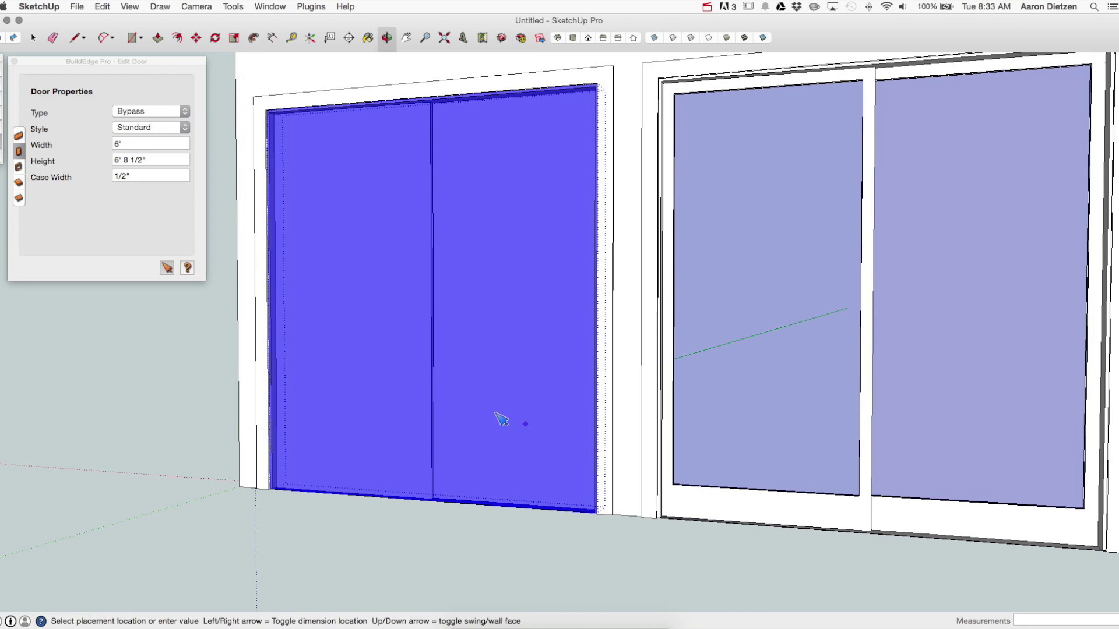
pyautogui.moveTo(140, 379); pyautogui.dragTo(186, 525, button='middle')
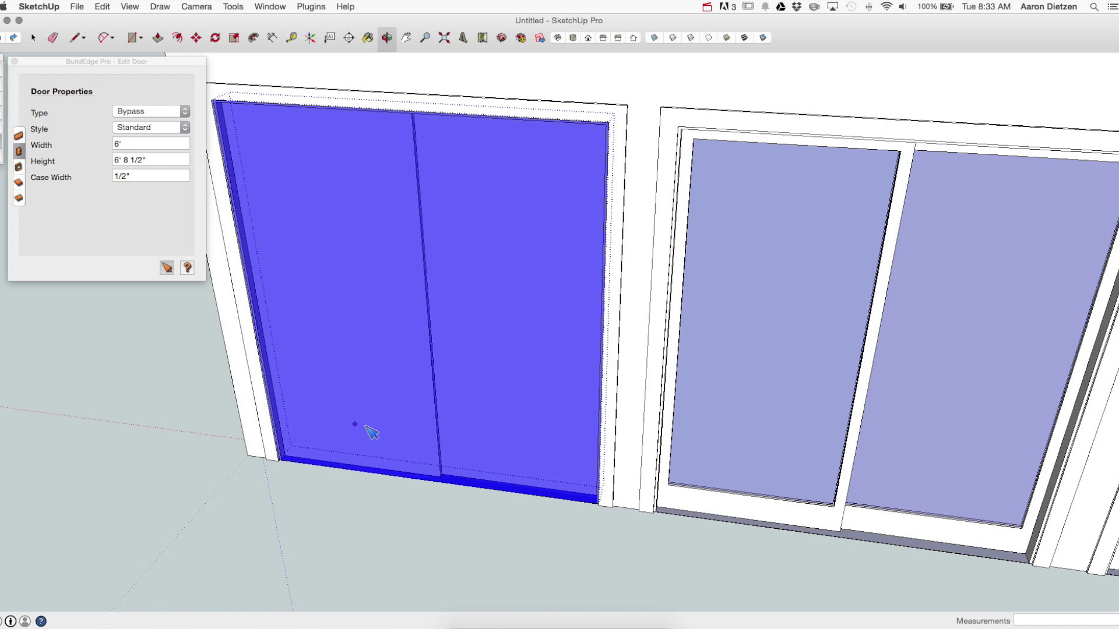
pyautogui.click(408, 521)
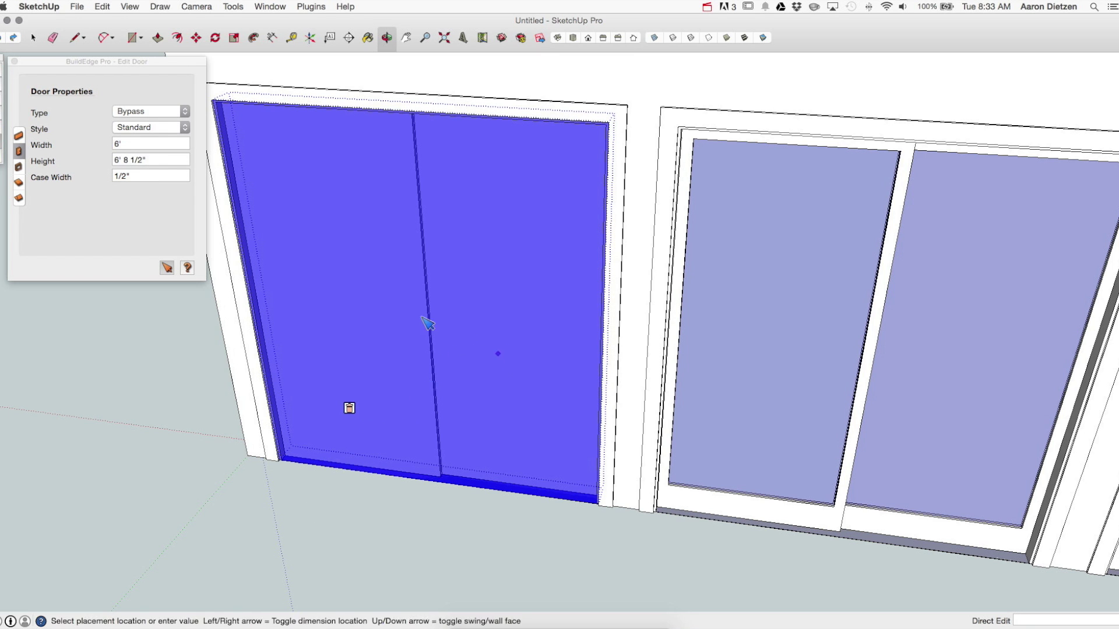
# Step: Examine the properties of the glass, four-panel and six-panel bypass doors in turn
pyautogui.scroll(-4, 70, 421)
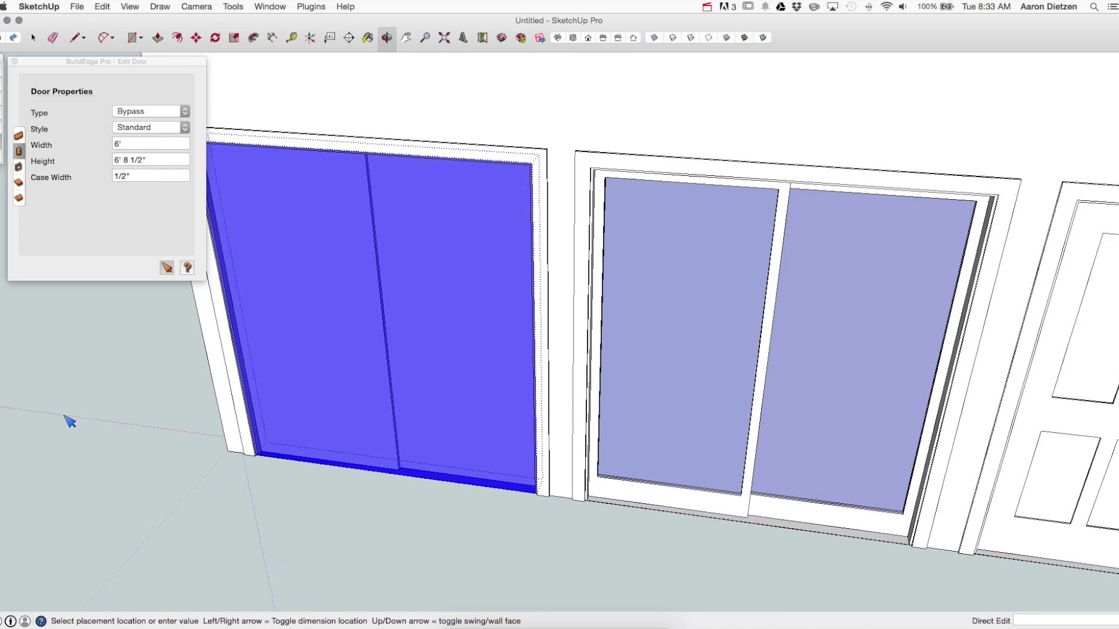
pyautogui.moveTo(617, 461)
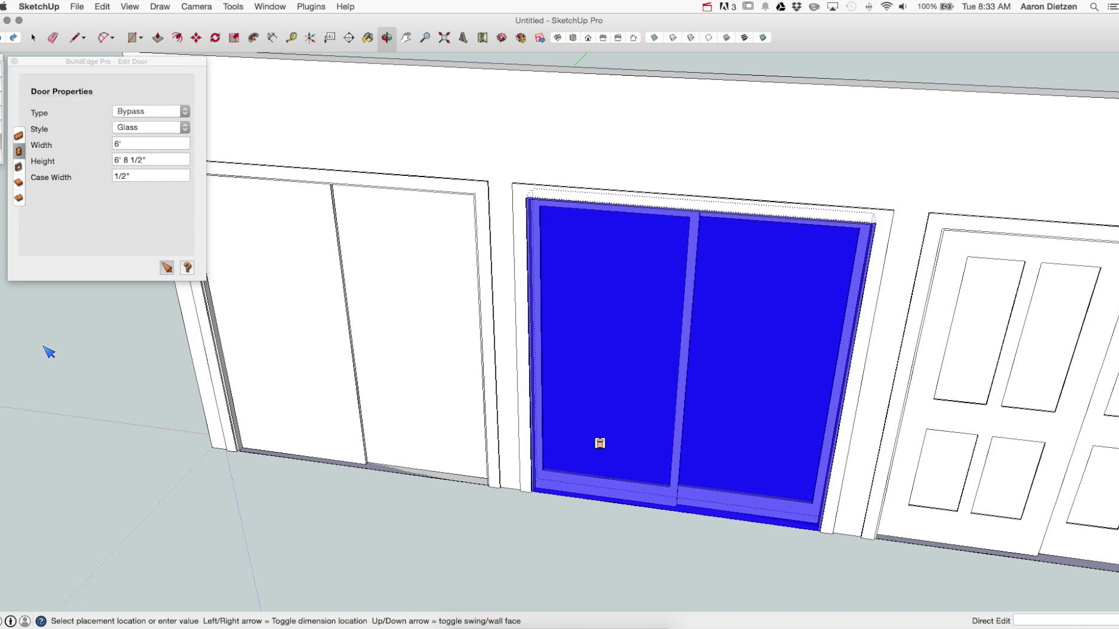
pyautogui.scroll(-4, 46, 348)
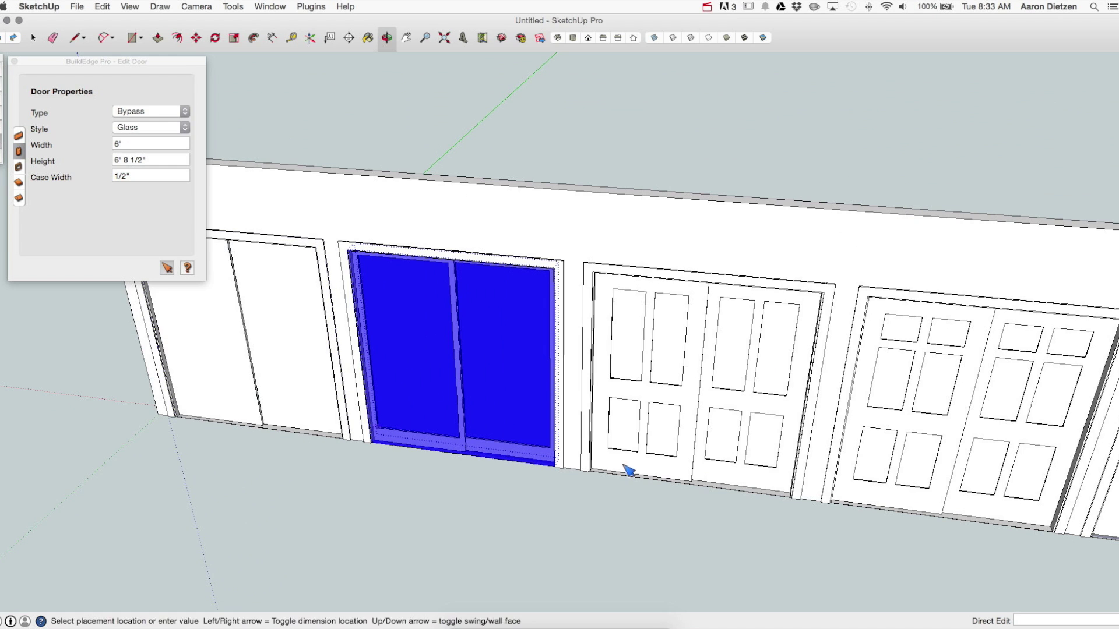
pyautogui.click(694, 384)
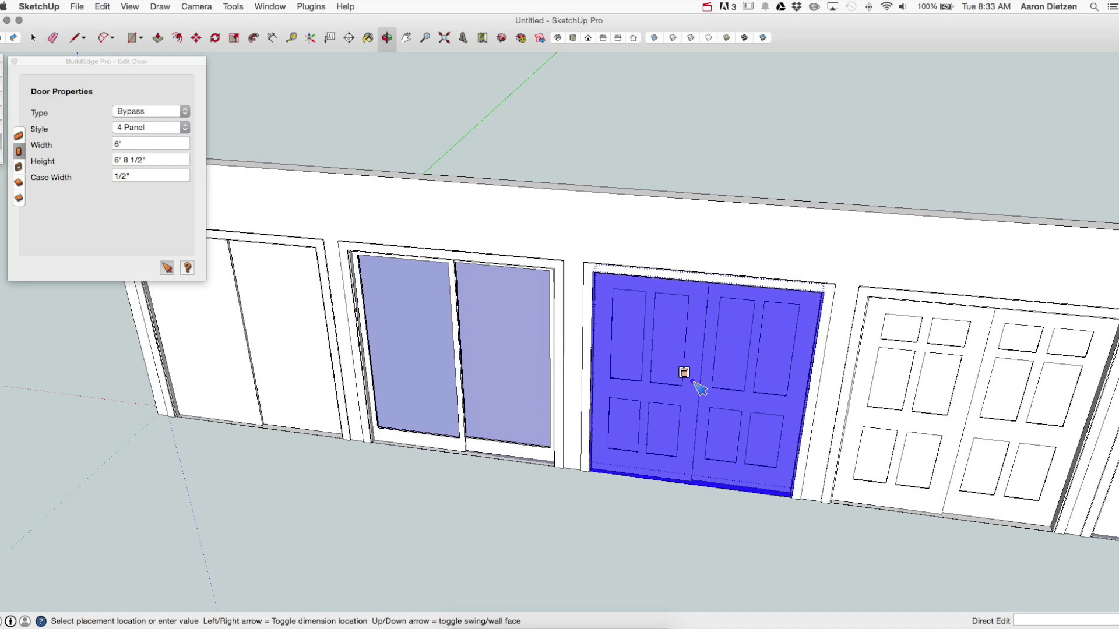
pyautogui.click(928, 462)
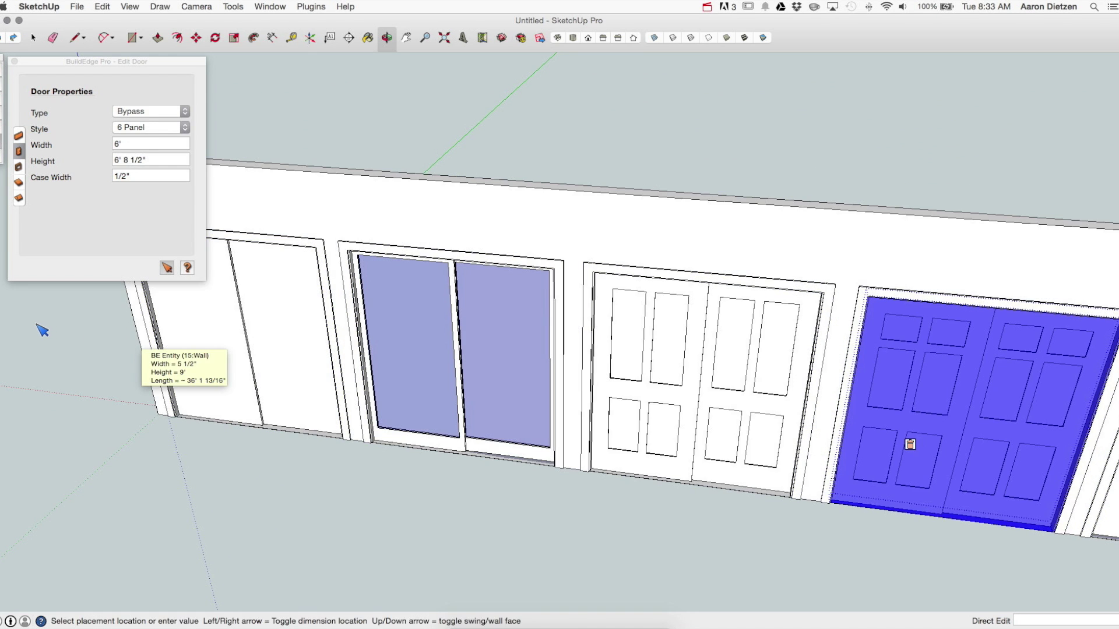
# Step: Examine the properties of the fifth bypass door and view the styles available for it
pyautogui.scroll(-2, 46, 331)
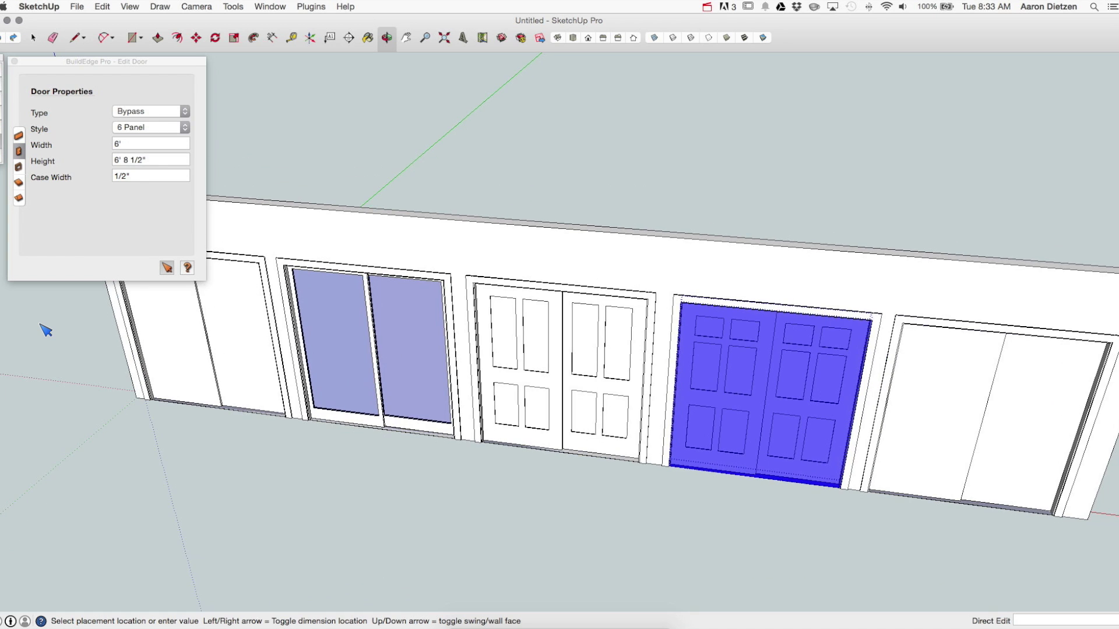
pyautogui.click(980, 444)
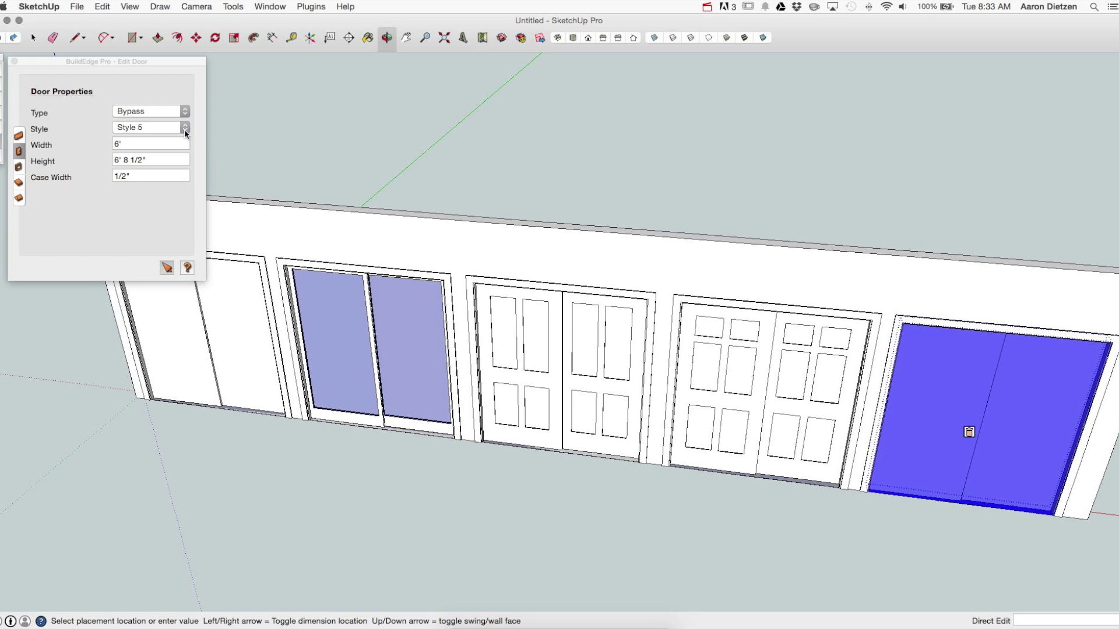
pyautogui.click(185, 128)
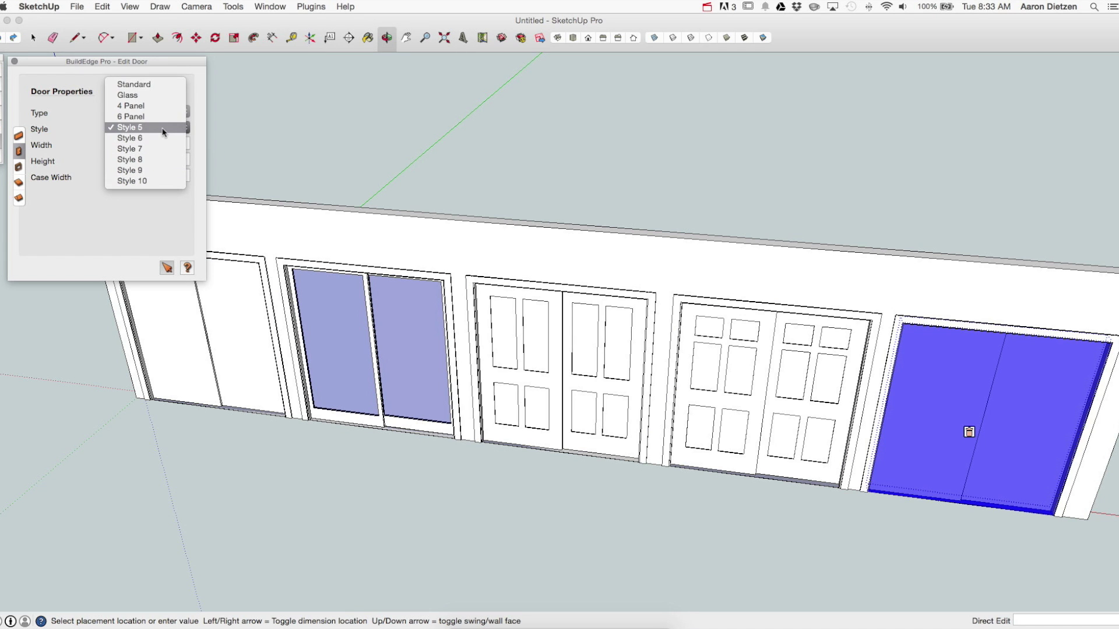
pyautogui.click(264, 197)
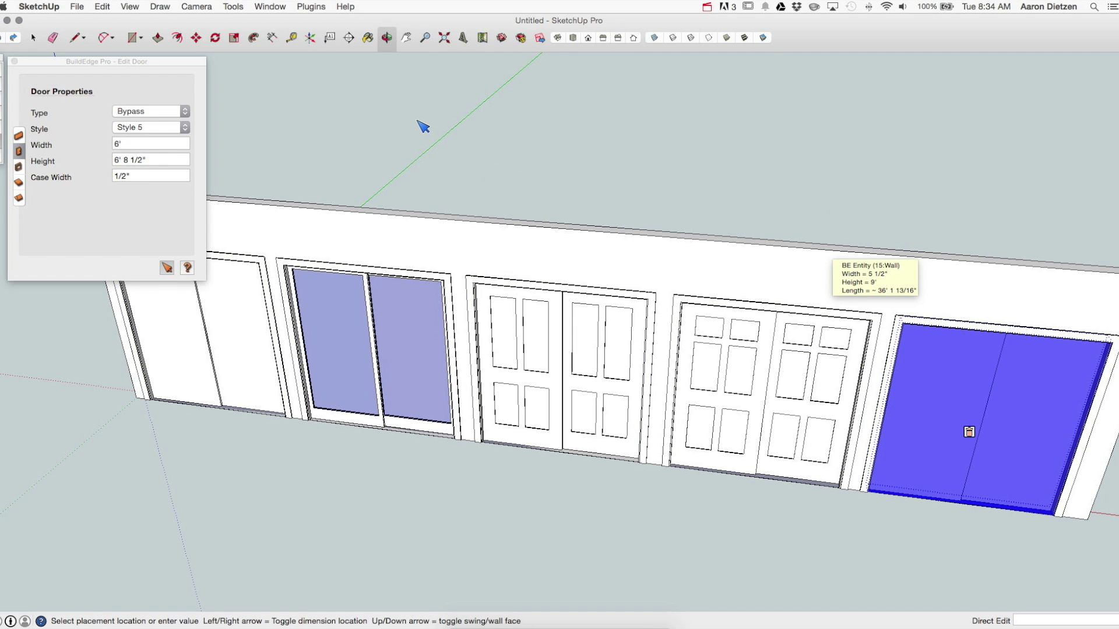
pyautogui.scroll(-4, 537, 170)
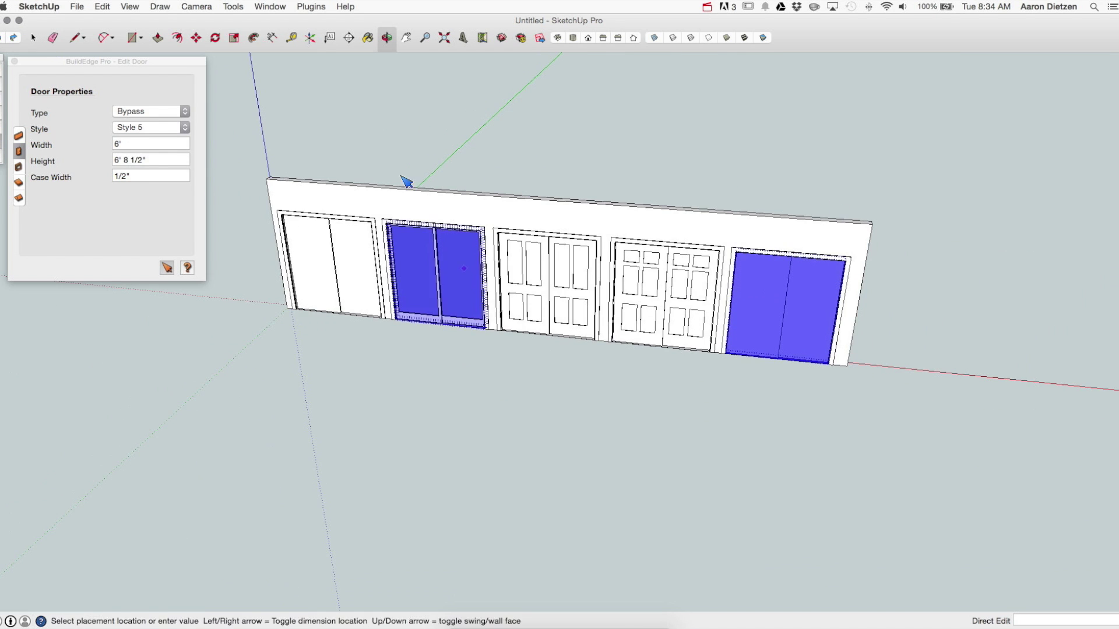
pyautogui.scroll(2, 332, 148)
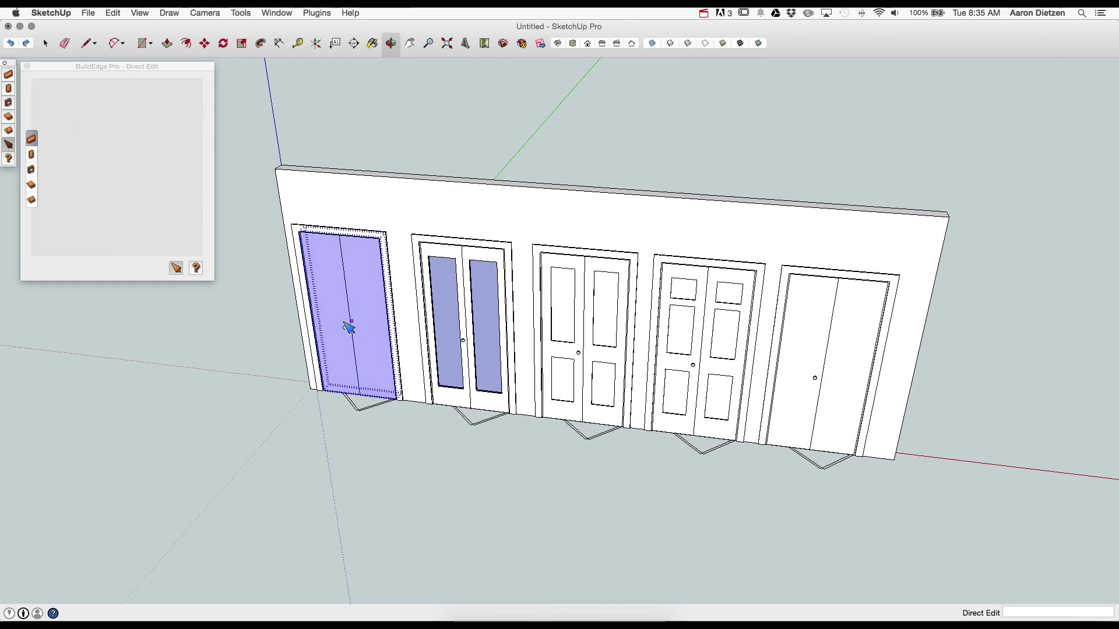
# Step: Review the plain bifold door's properties and inspect its folding panels and floor swing lines up close
pyautogui.click(338, 315)
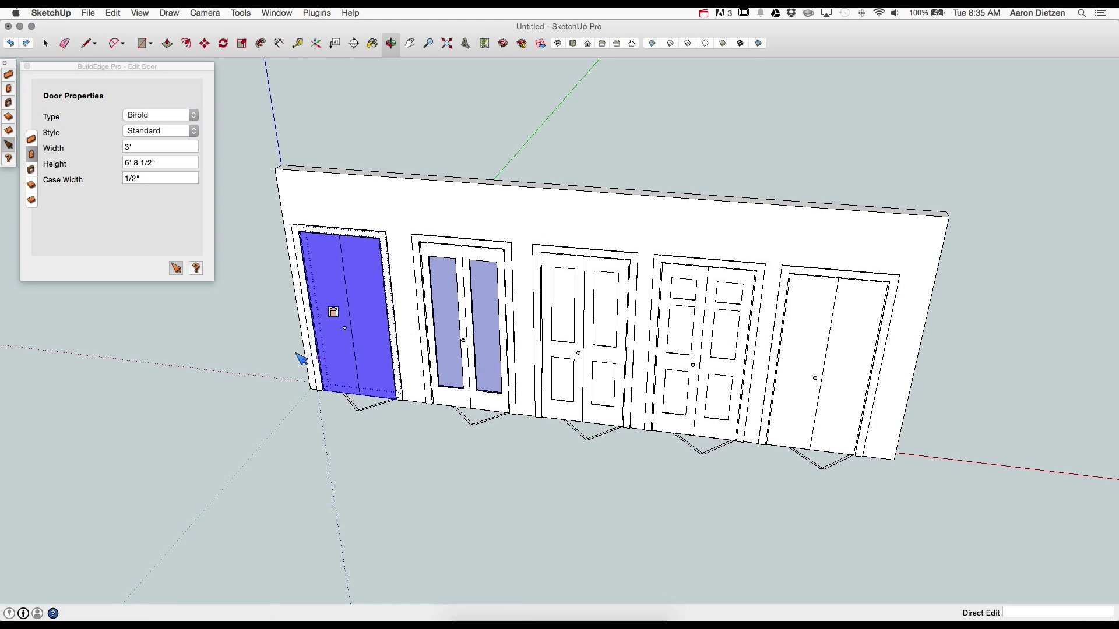
pyautogui.scroll(4, 300, 357)
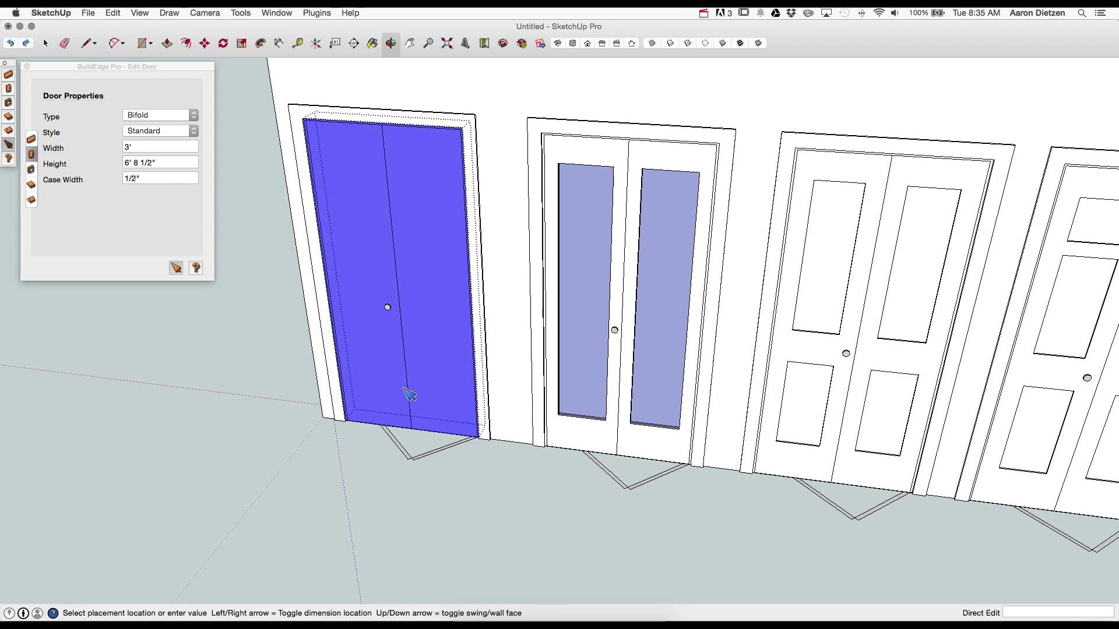
pyautogui.scroll(-2, 213, 388)
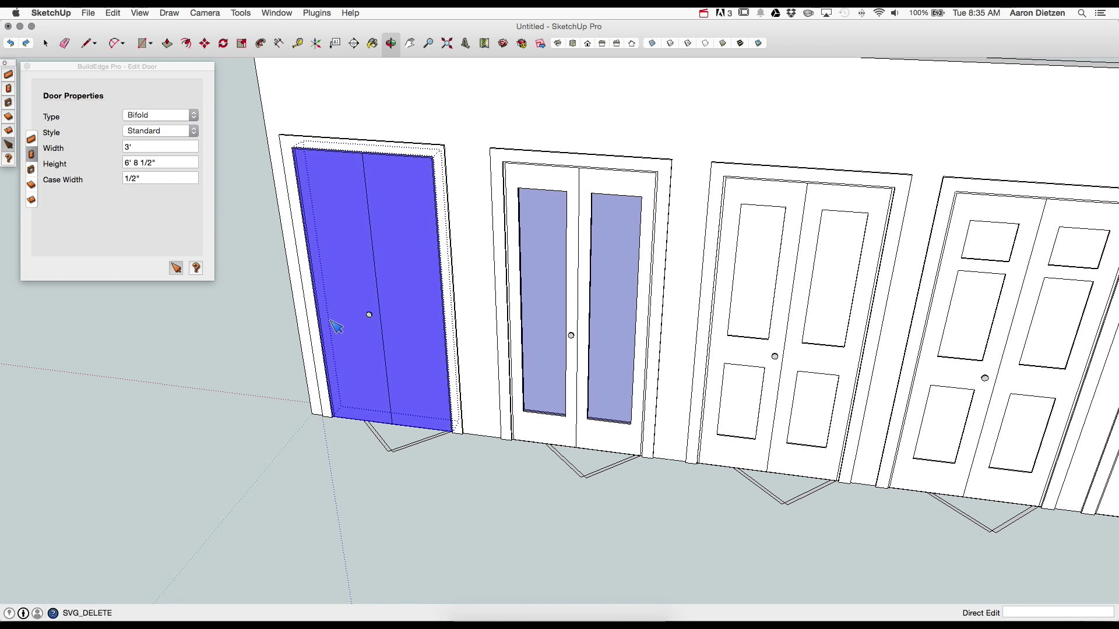
pyautogui.scroll(-3, 155, 369)
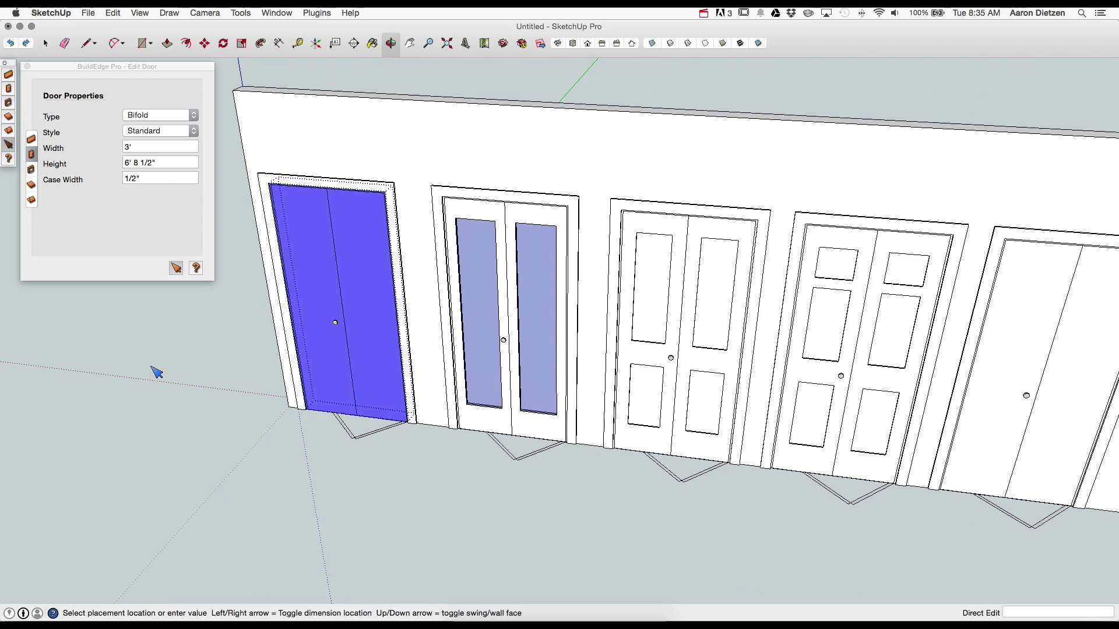
# Step: Examine the properties of the glass, two-panel and three-panel bifold doors in turn
pyautogui.click(484, 408)
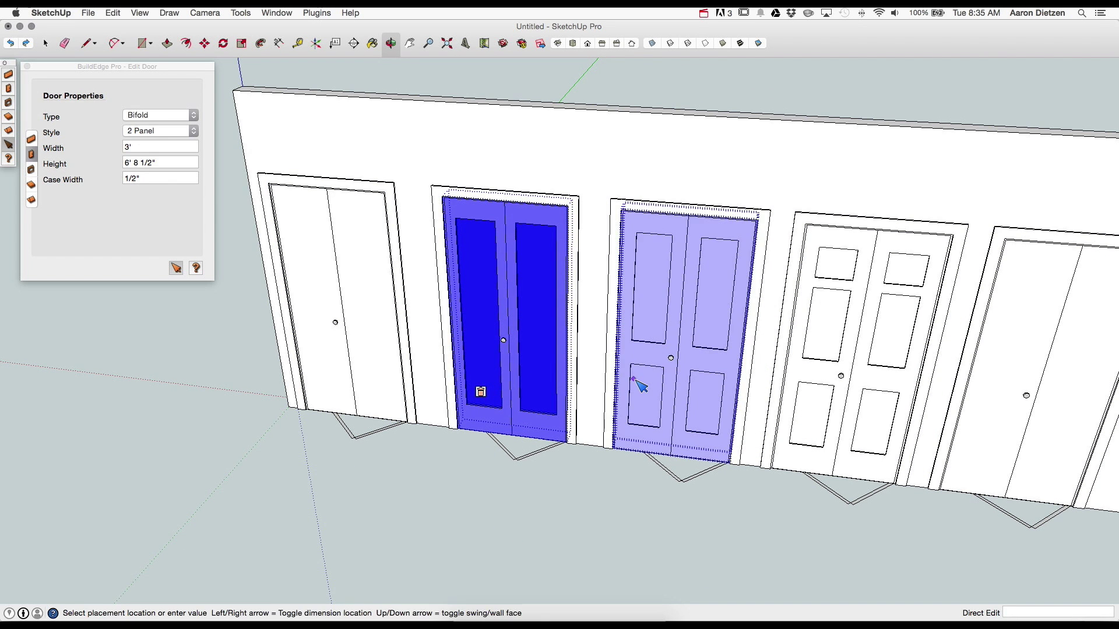
pyautogui.click(640, 382)
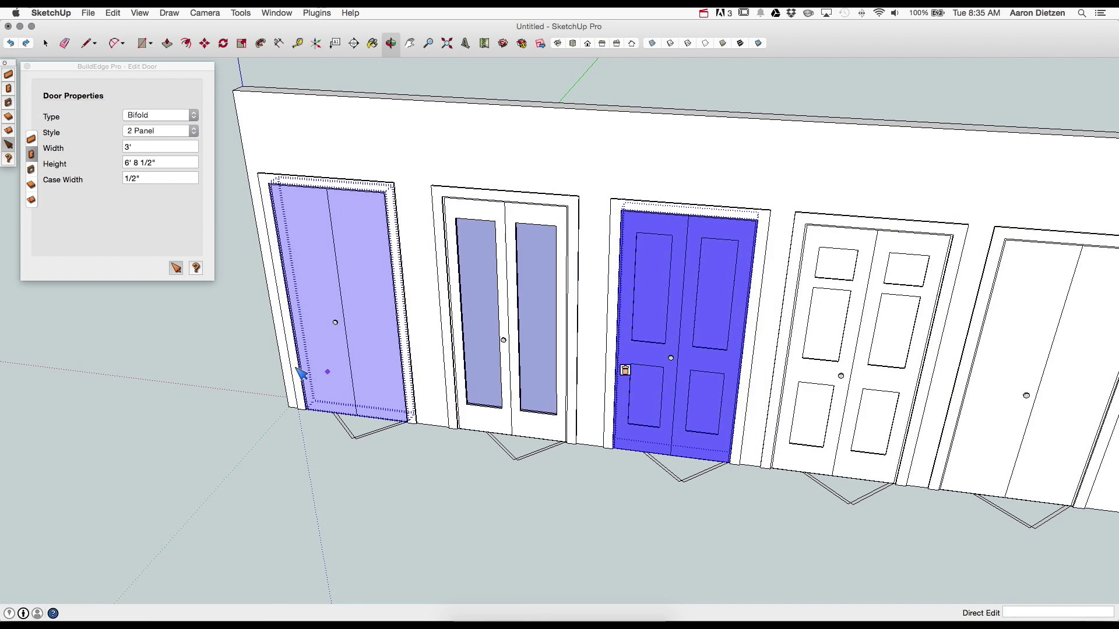
pyautogui.scroll(-4, 155, 327)
pyautogui.scroll(5, 510, 350)
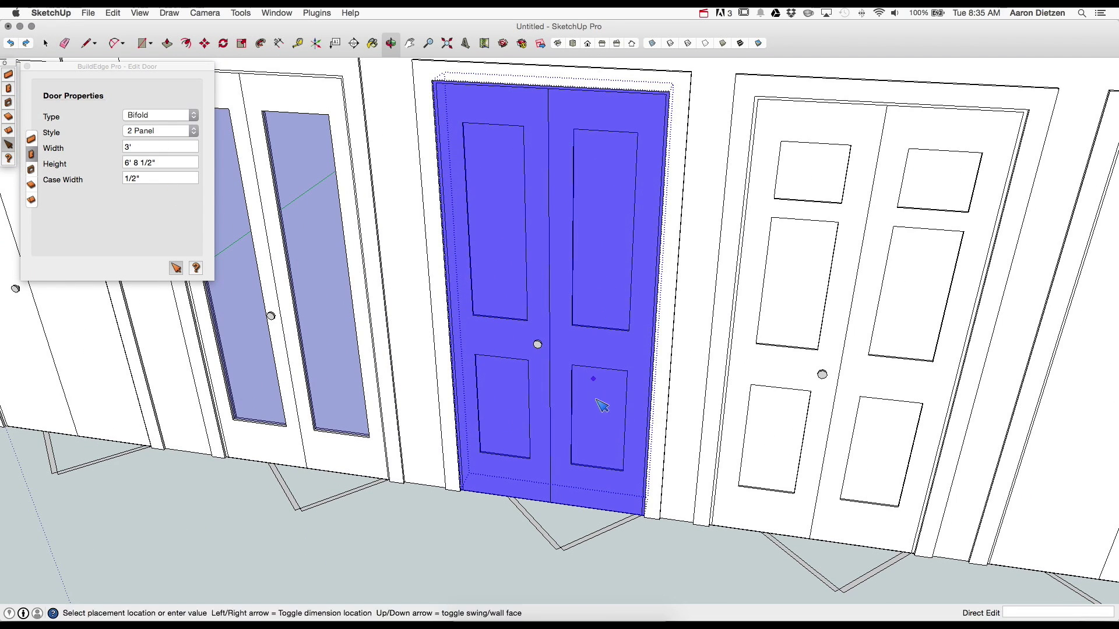
pyautogui.click(813, 388)
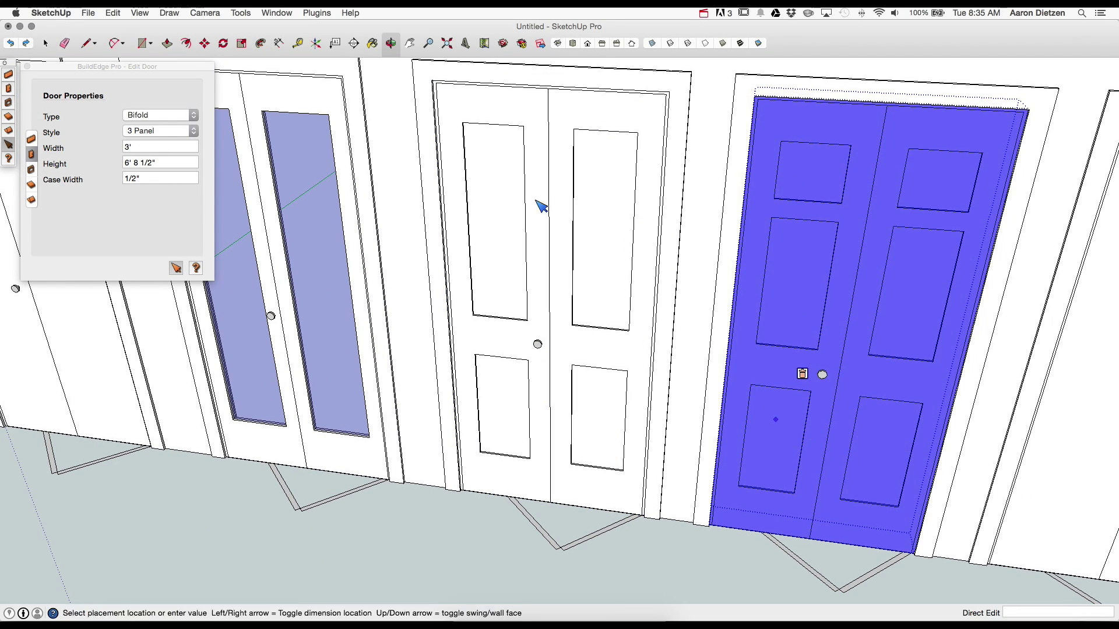
pyautogui.scroll(-6, 98, 318)
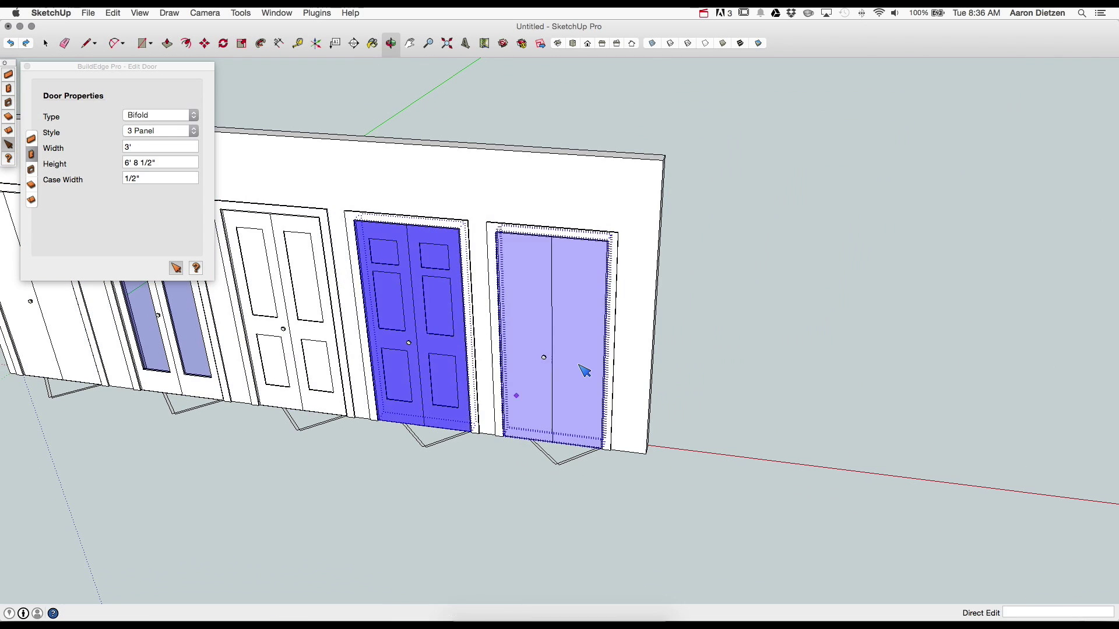
# Step: Examine the fifth bifold door's properties and the styles available for it, and clear the selection
pyautogui.click(568, 356)
pyautogui.click(194, 131)
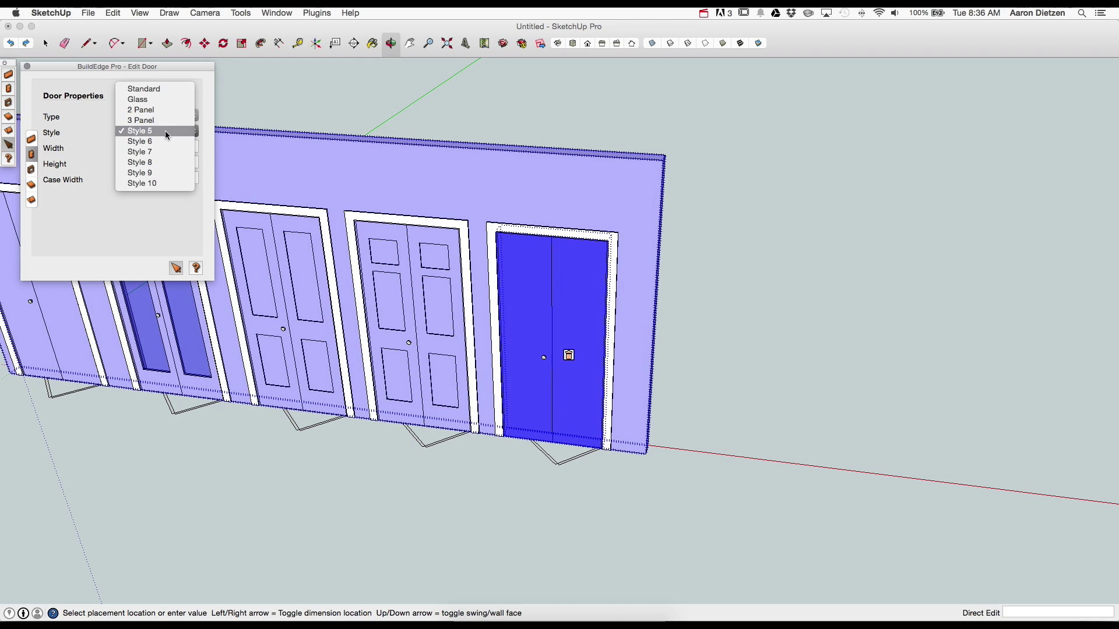
pyautogui.click(595, 529)
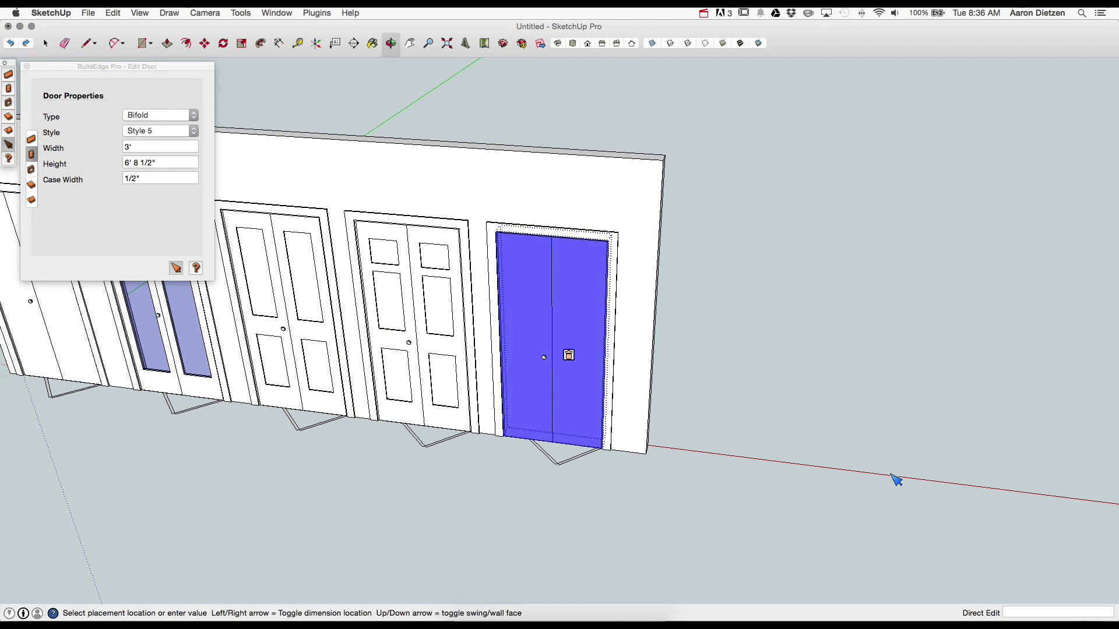
pyautogui.scroll(-3, 886, 473)
pyautogui.click(443, 506)
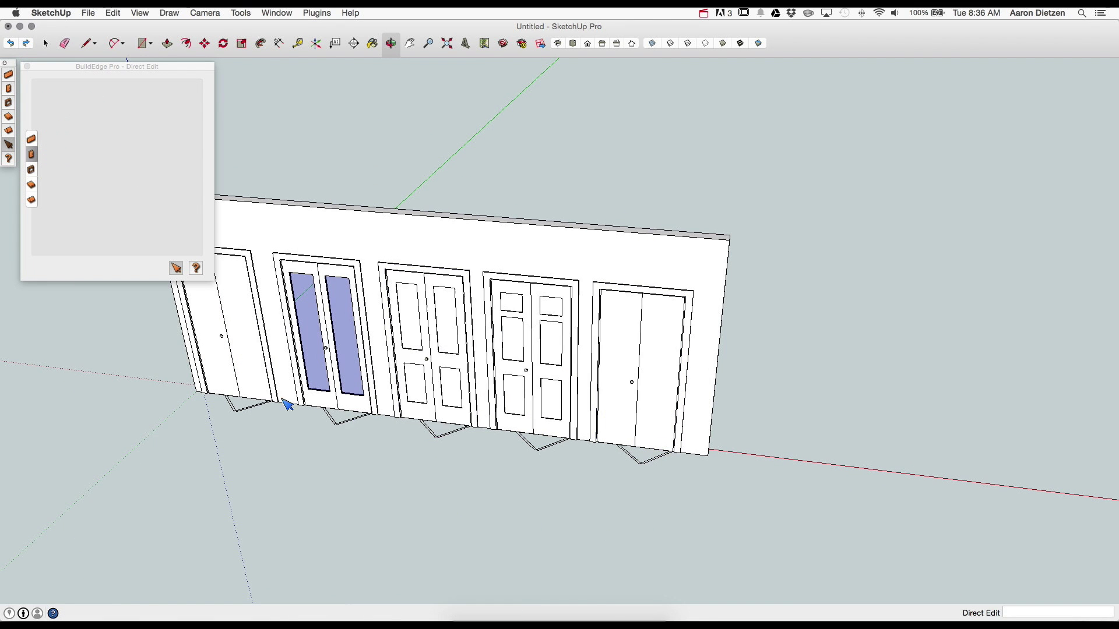
pyautogui.scroll(2, 95, 386)
pyautogui.scroll(-2, 49, 365)
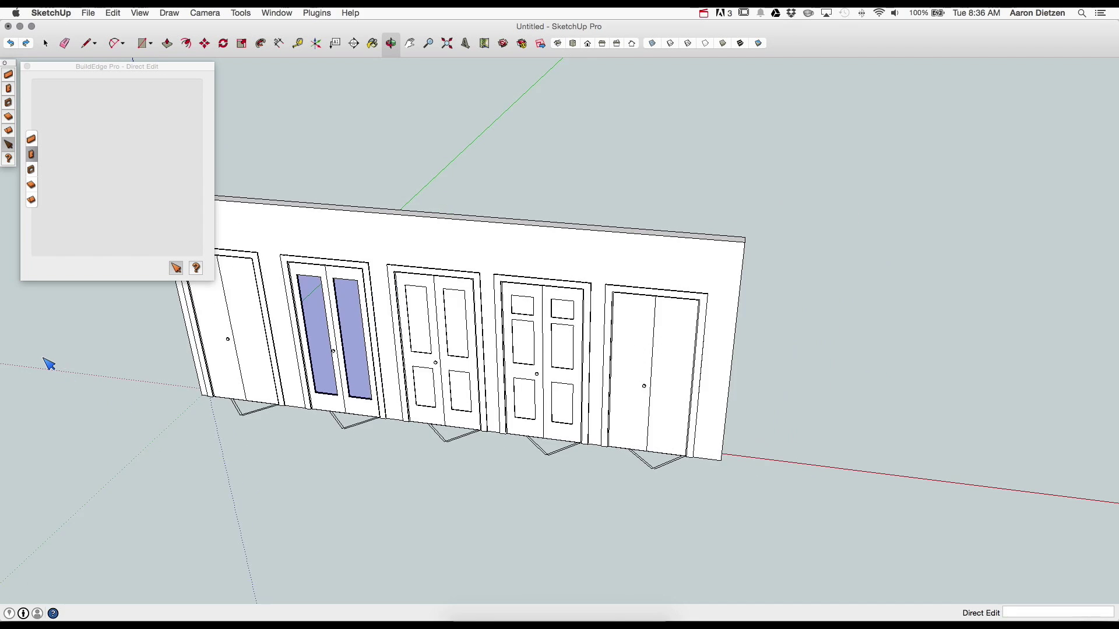
pyautogui.scroll(3, 49, 364)
pyautogui.scroll(-3, 49, 365)
pyautogui.scroll(1, 49, 365)
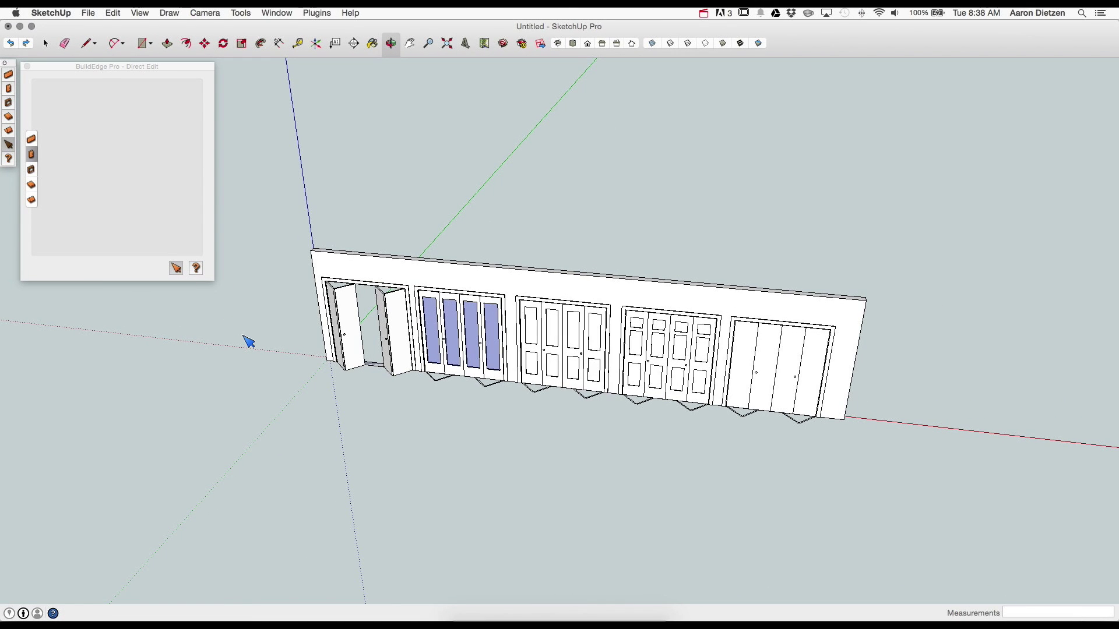
# Step: Inspect the open plain double bifold door up close and review its properties
pyautogui.scroll(2, 257, 329)
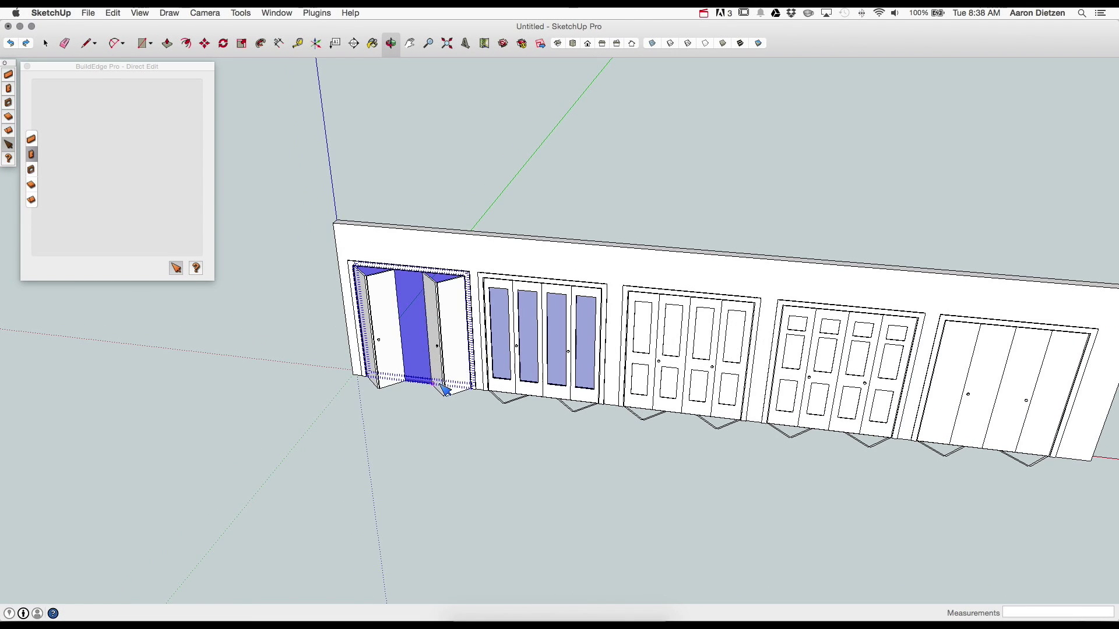
pyautogui.scroll(2, 432, 370)
pyautogui.scroll(2, 440, 347)
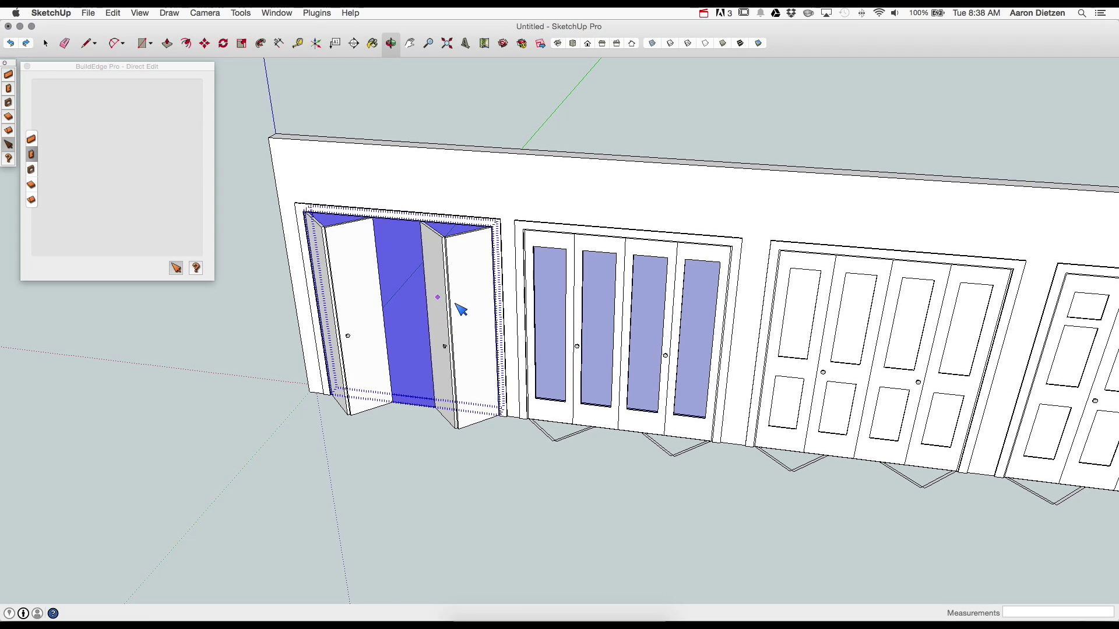
pyautogui.click(458, 307)
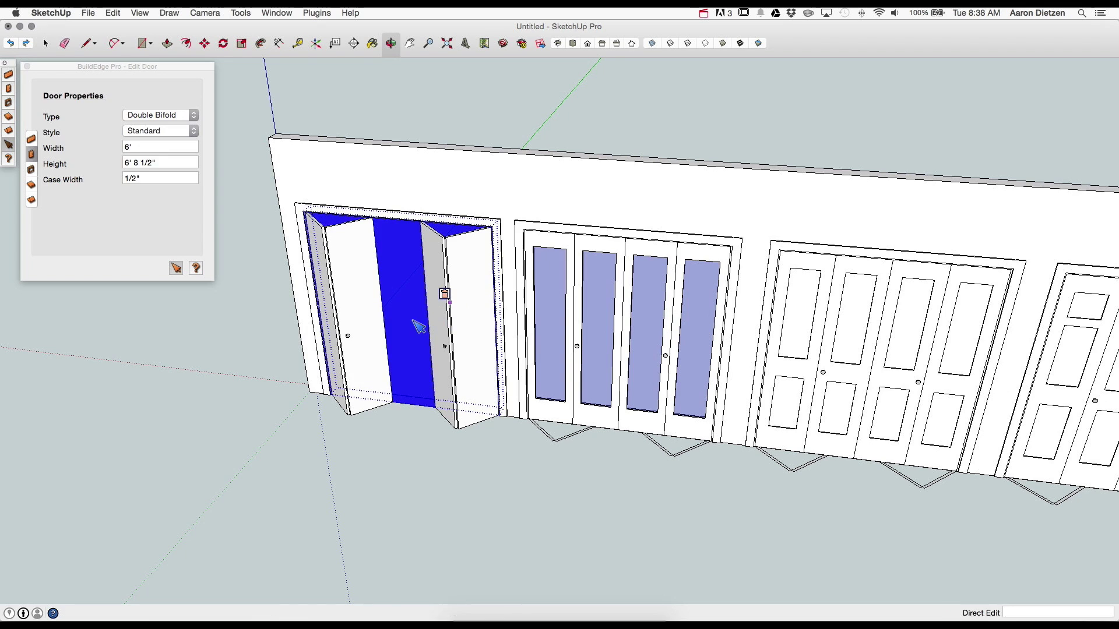
# Step: Clear the door selection and look for the Interact tool among the available tools
pyautogui.click(276, 401)
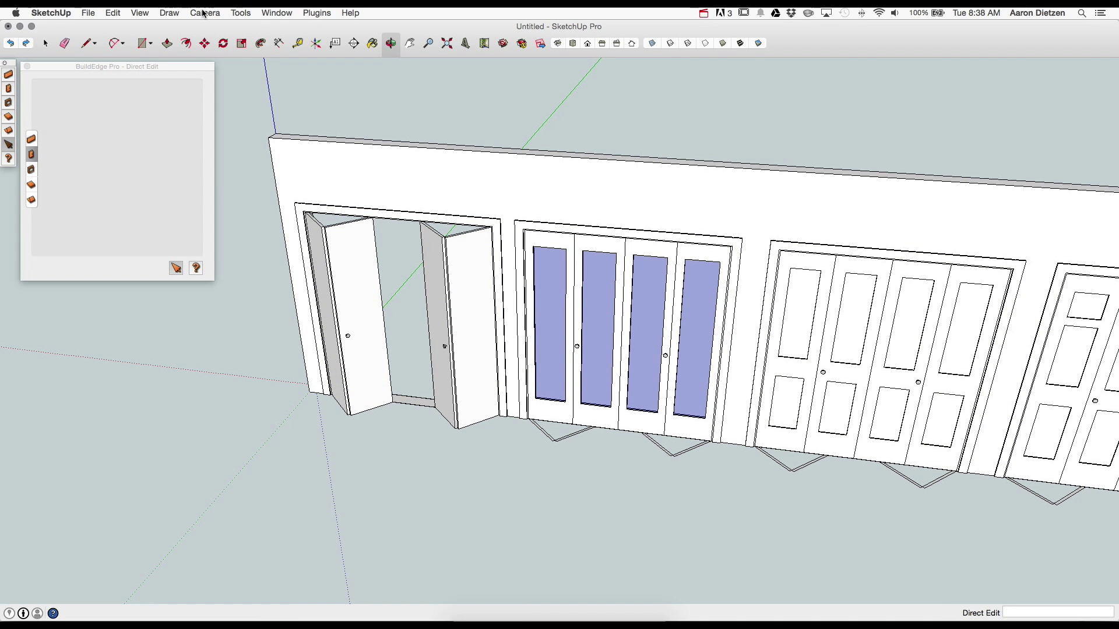
pyautogui.click(236, 14)
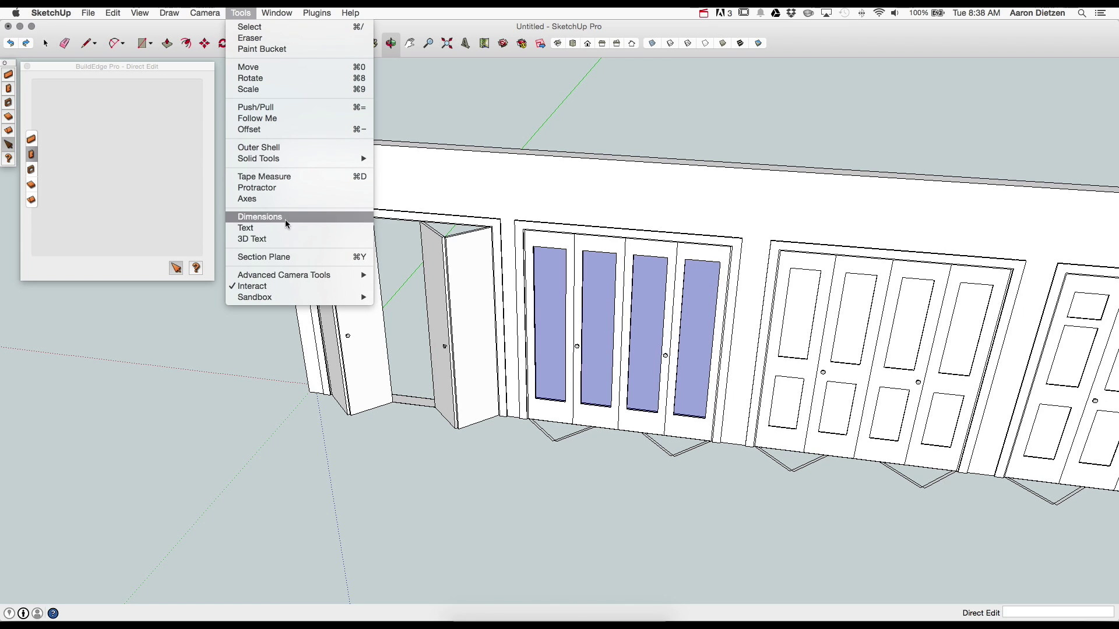
pyautogui.click(398, 411)
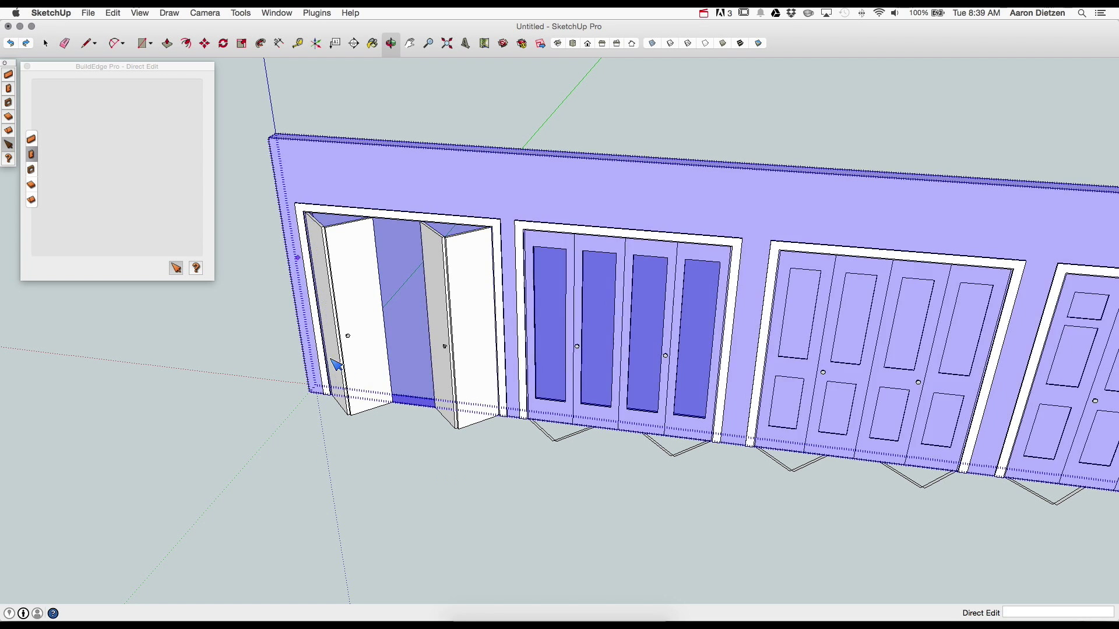
# Step: Examine the properties of the plain, glass, two-panel and three-panel double bifold doors in turn
pyautogui.click(425, 270)
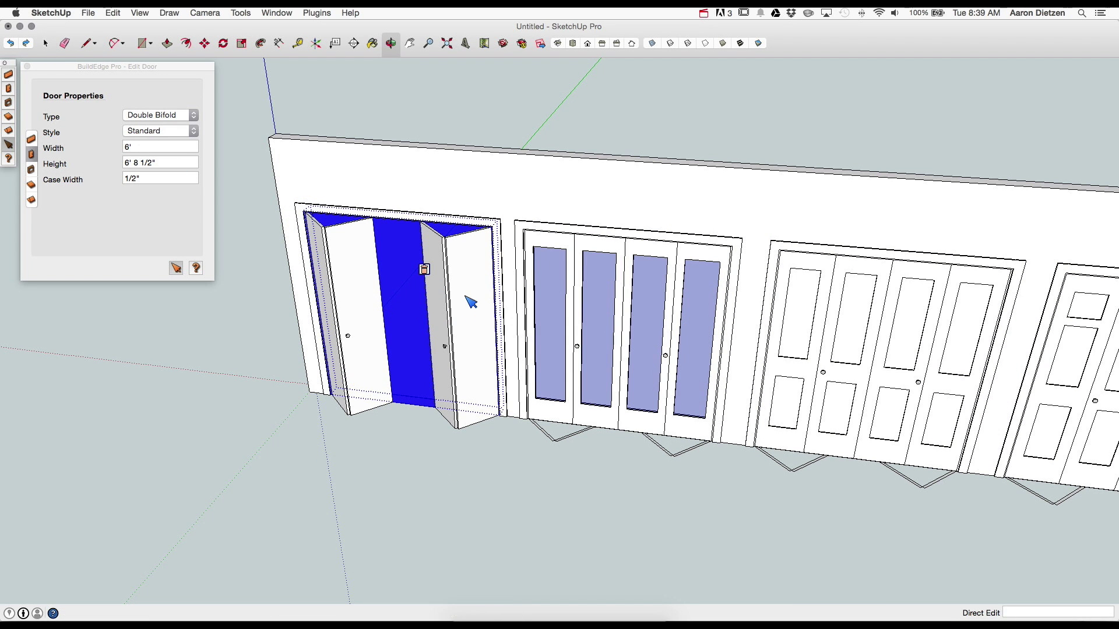
pyautogui.click(619, 352)
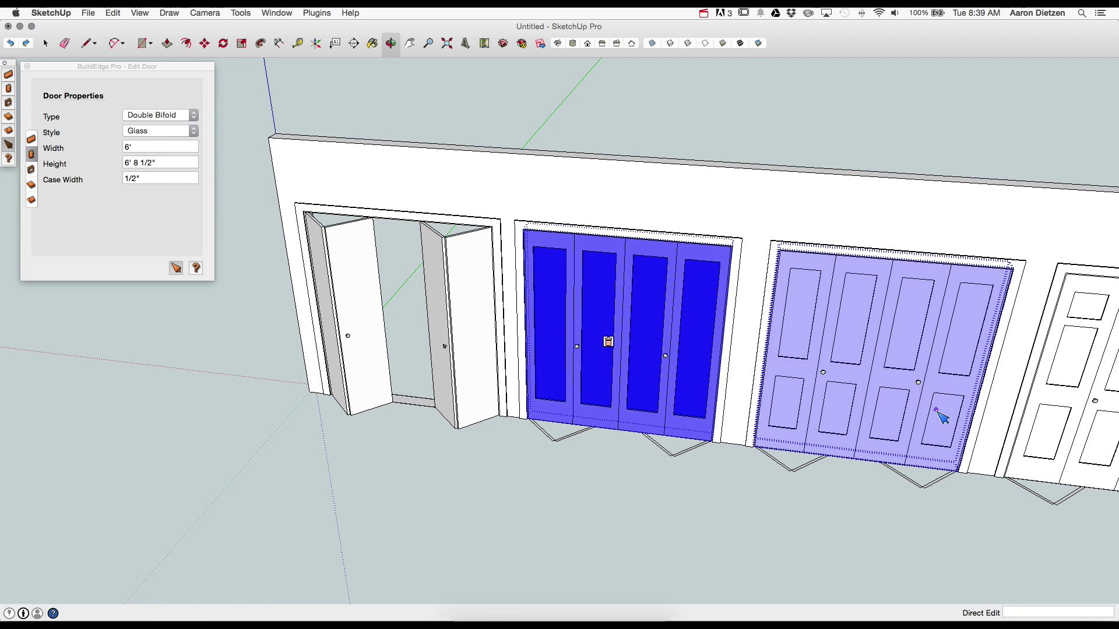
pyautogui.click(840, 367)
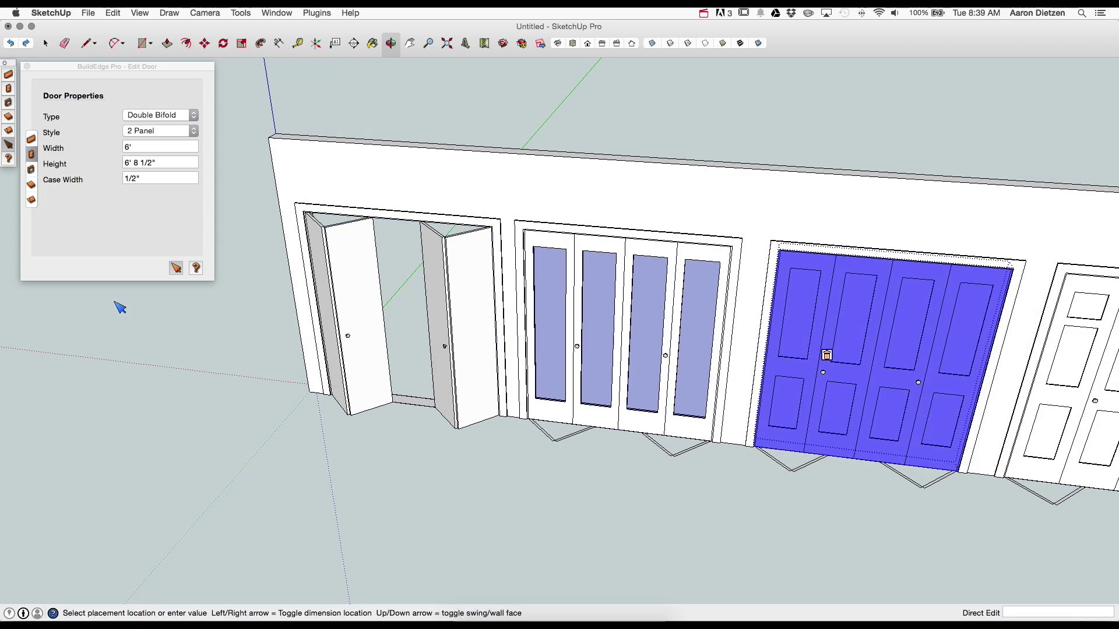
pyautogui.scroll(-3, 117, 315)
pyautogui.click(848, 368)
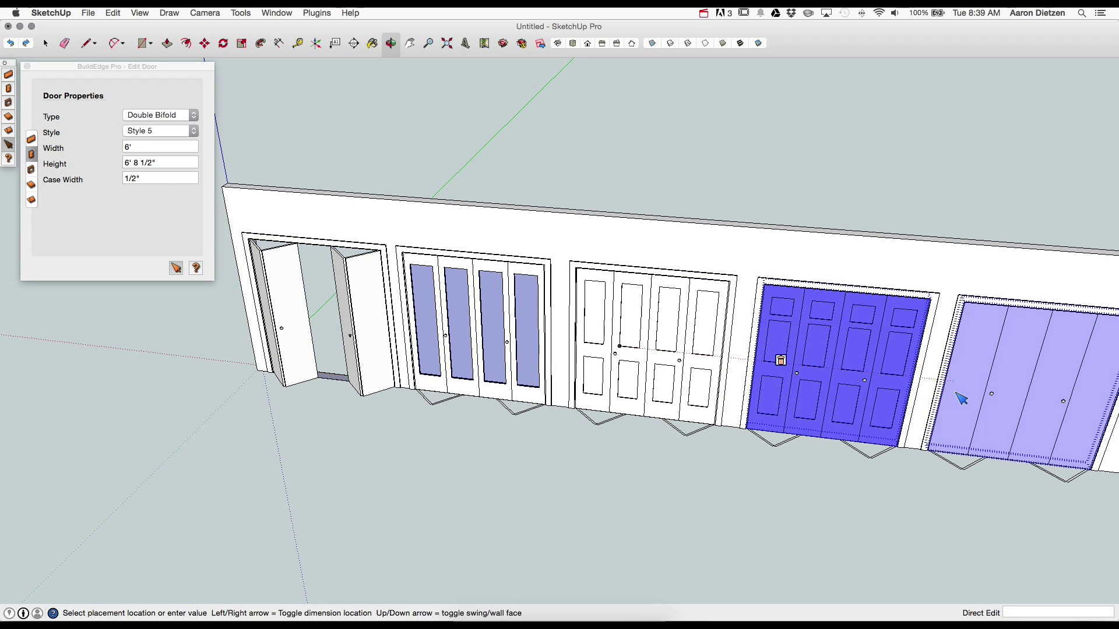
# Step: Examine the fifth double bifold door and view the styles available for it
pyautogui.click(1014, 373)
pyautogui.click(169, 131)
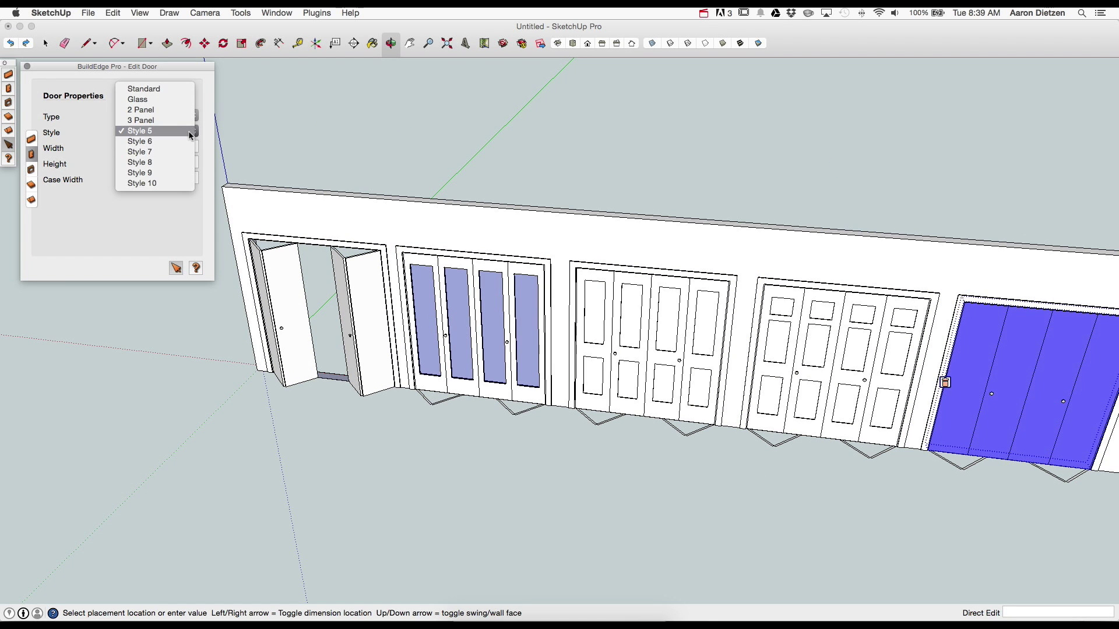
pyautogui.press('Escape')
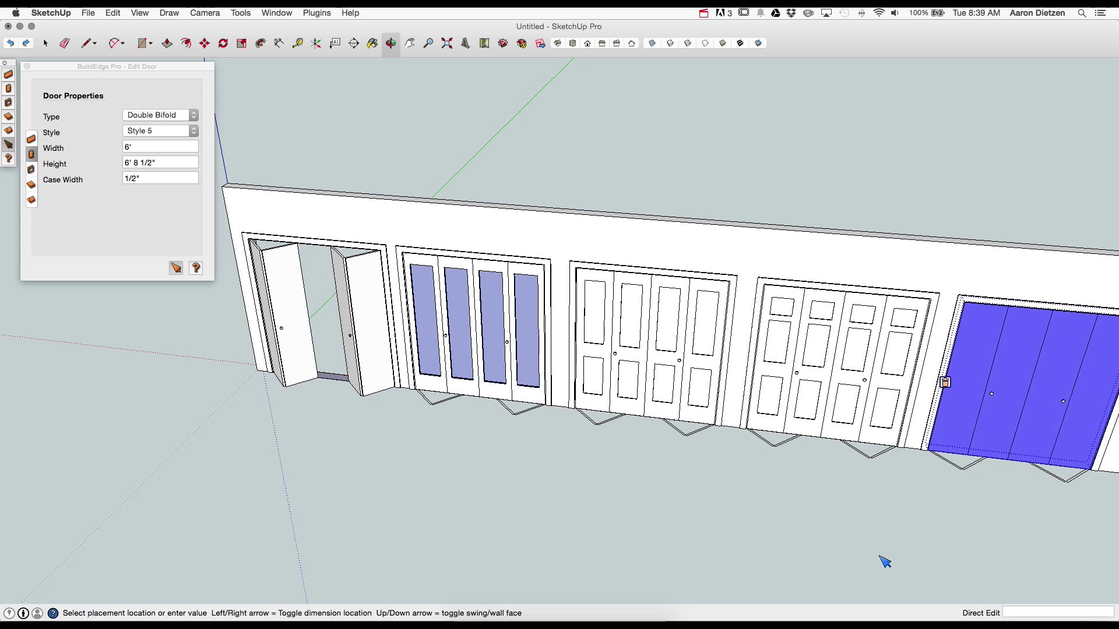
pyautogui.scroll(-4, 418, 478)
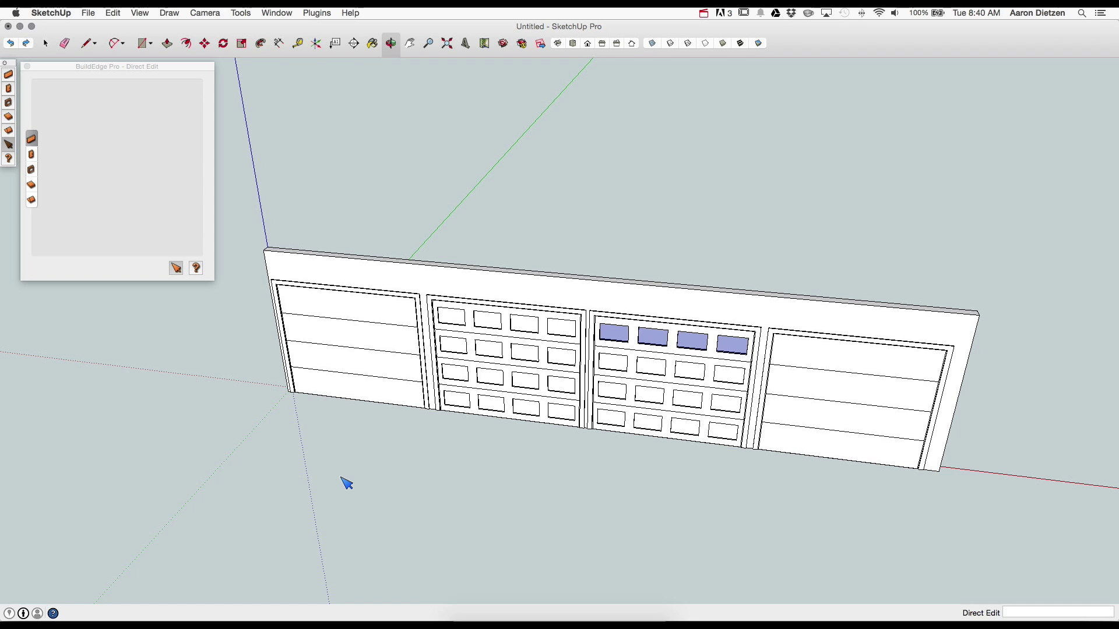
# Step: Examine the properties of the standard, panelled and glass-panelled garage doors in turn
pyautogui.click(341, 387)
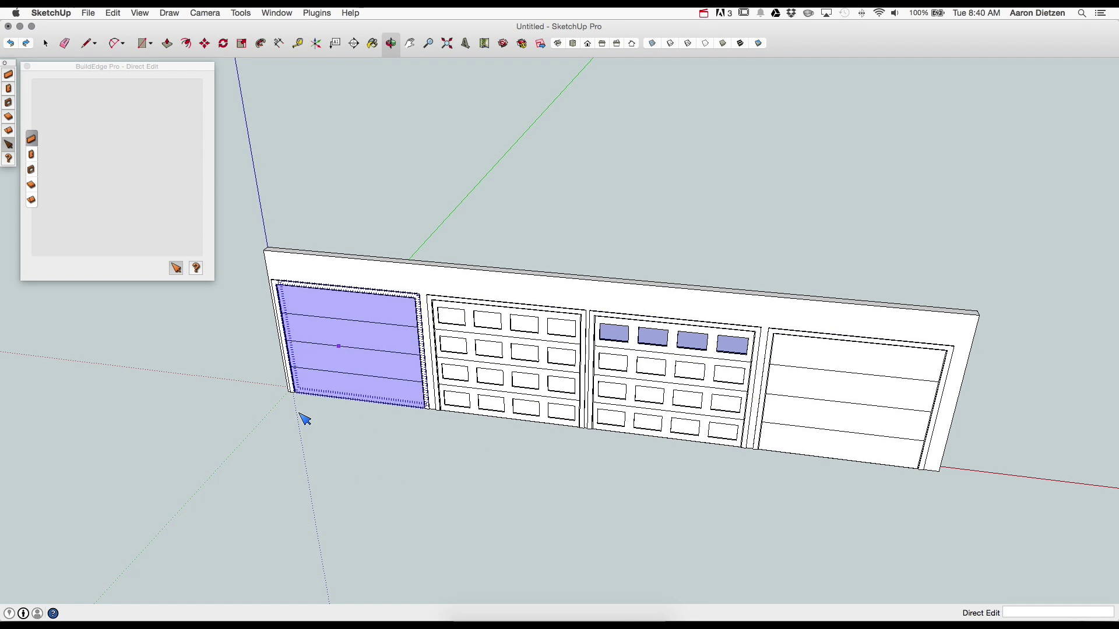
pyautogui.click(310, 353)
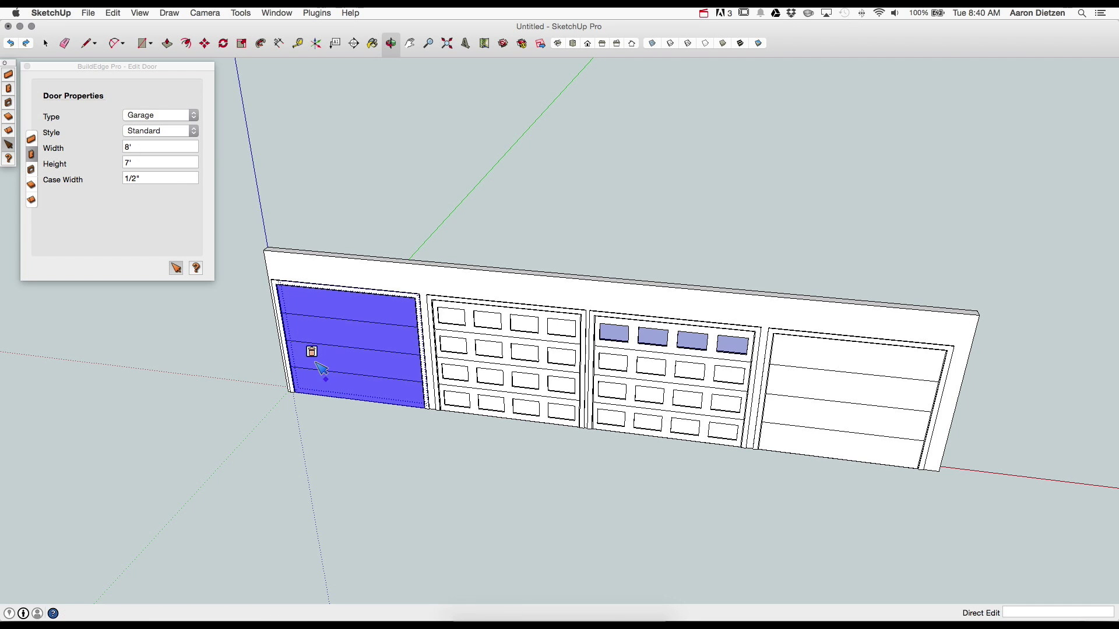
pyautogui.scroll(5, 317, 367)
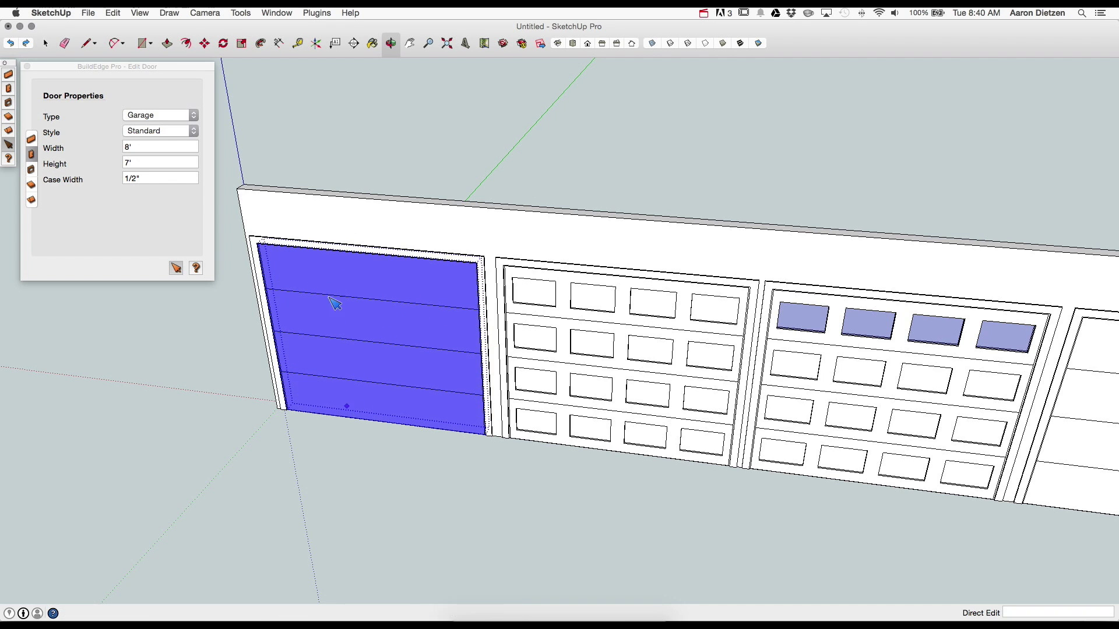
pyautogui.click(672, 390)
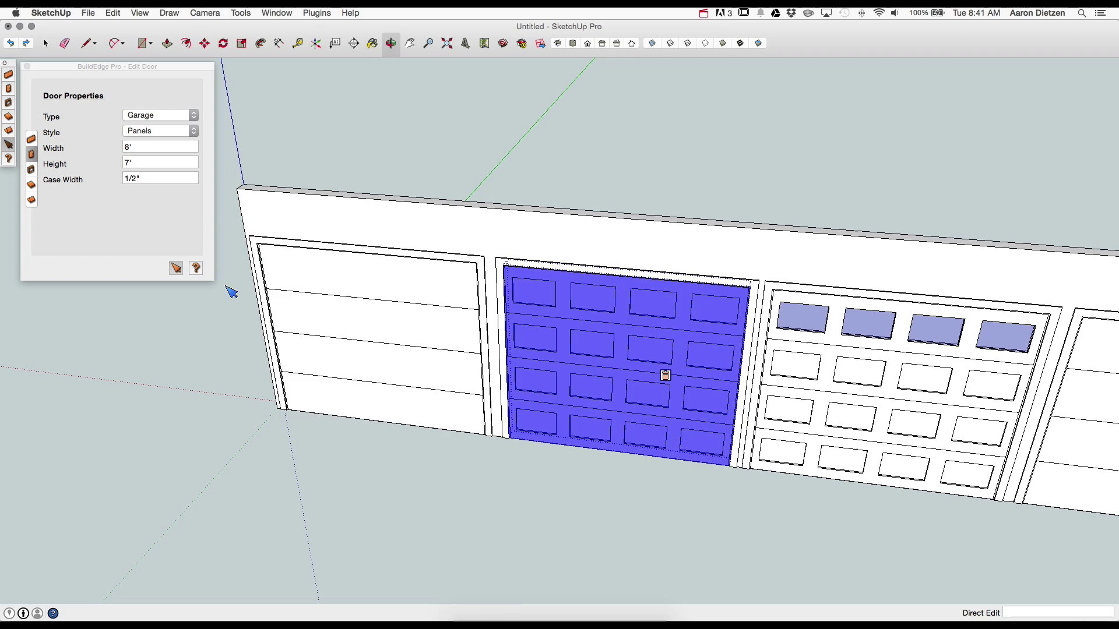
pyautogui.click(872, 420)
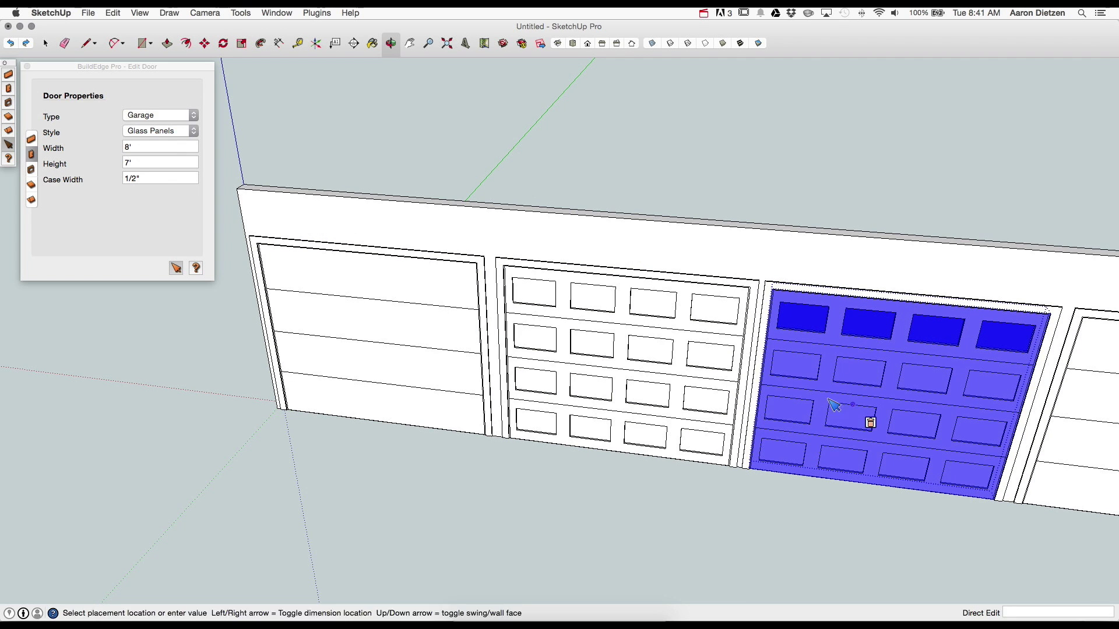
# Step: Examine the fourth garage door, view the styles available for it, and leave its style unchanged
pyautogui.scroll(-3, 164, 313)
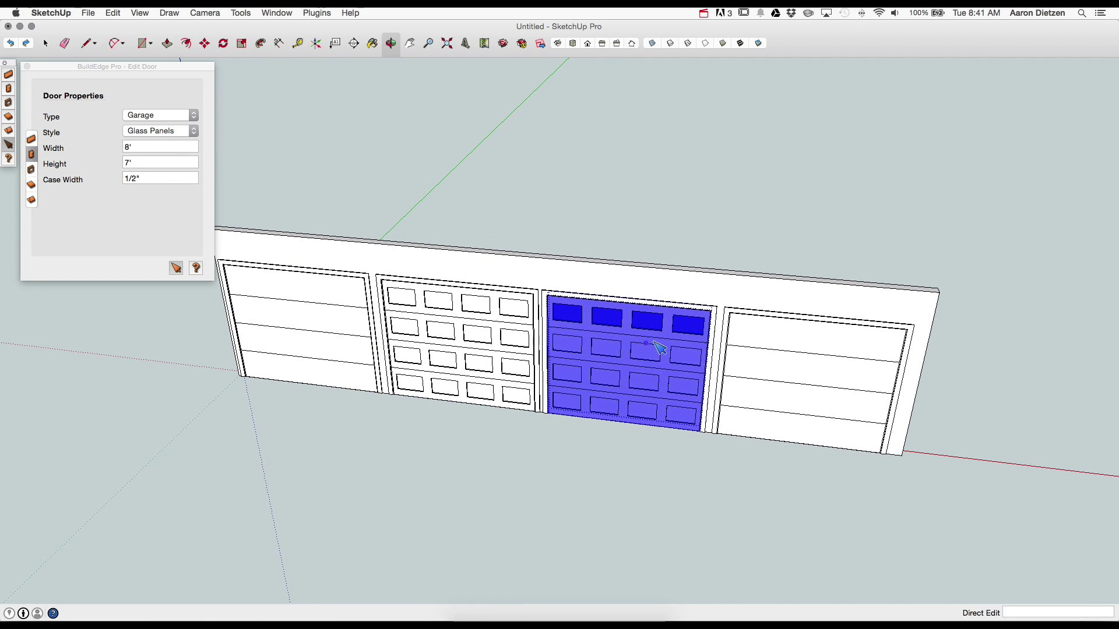
pyautogui.click(756, 362)
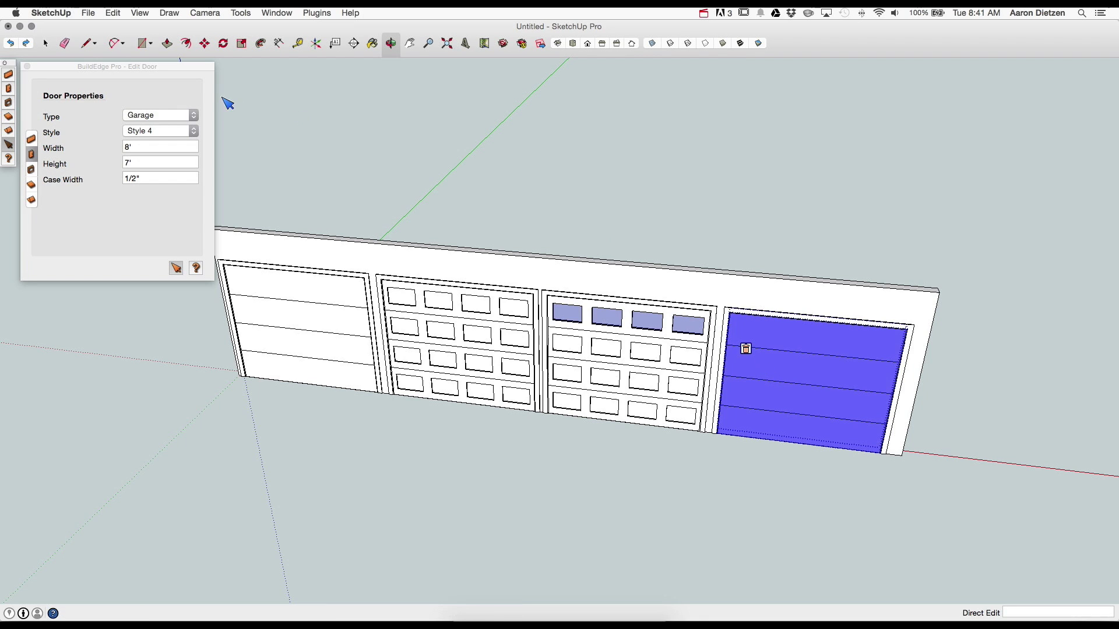
pyautogui.click(193, 131)
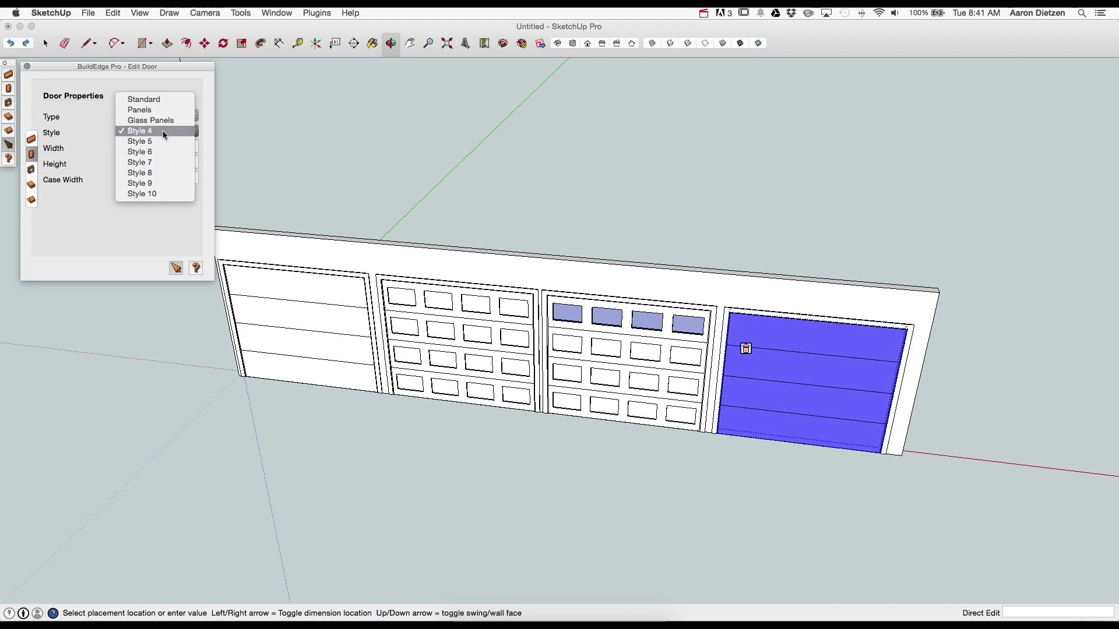
pyautogui.click(434, 210)
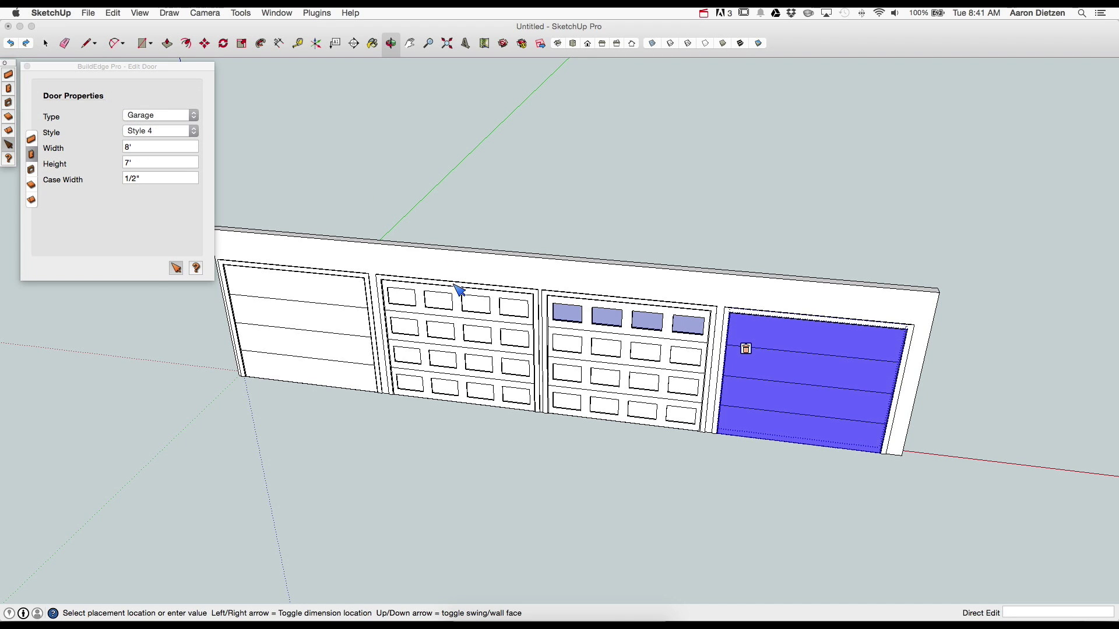
pyautogui.click(426, 205)
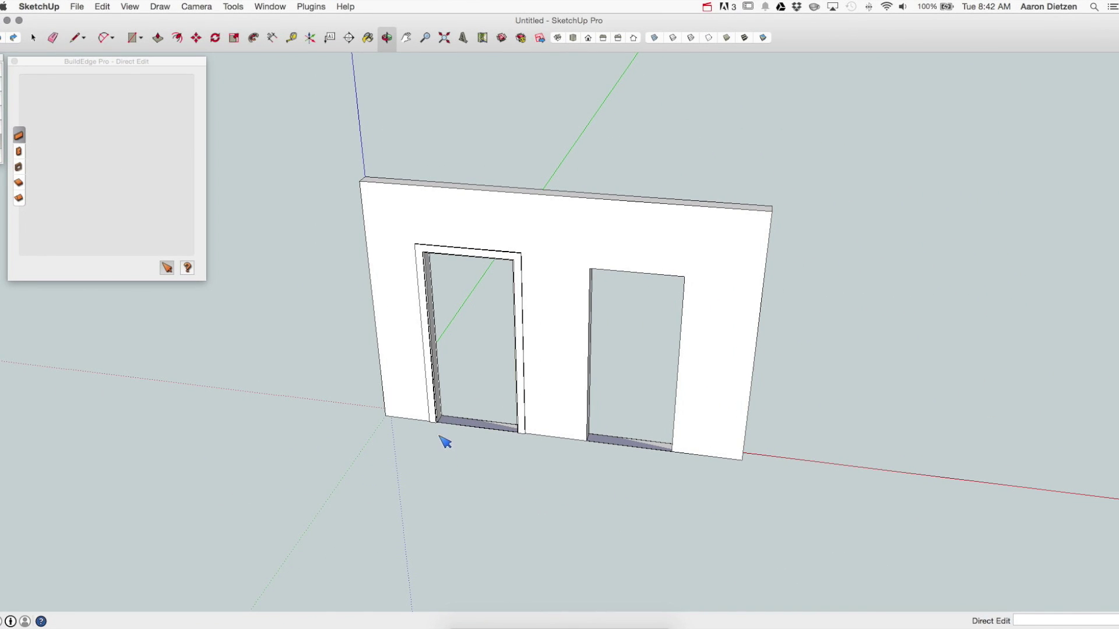
# Step: Examine the type and dimension properties of the cased opening in the two-opening wall
pyautogui.click(442, 427)
pyautogui.click(441, 421)
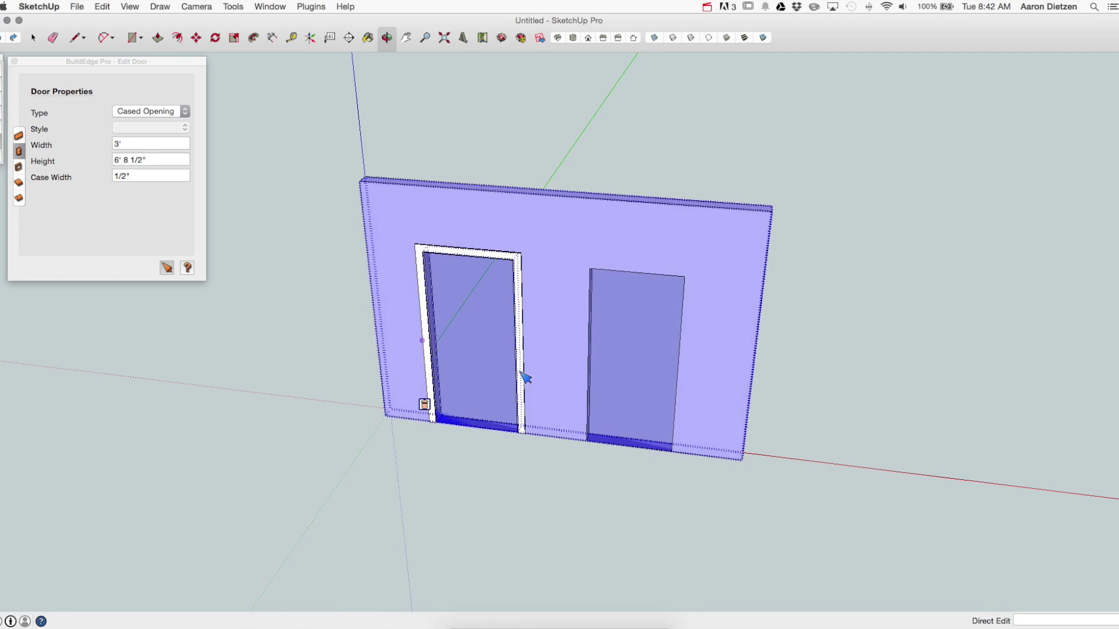
pyautogui.press('Escape')
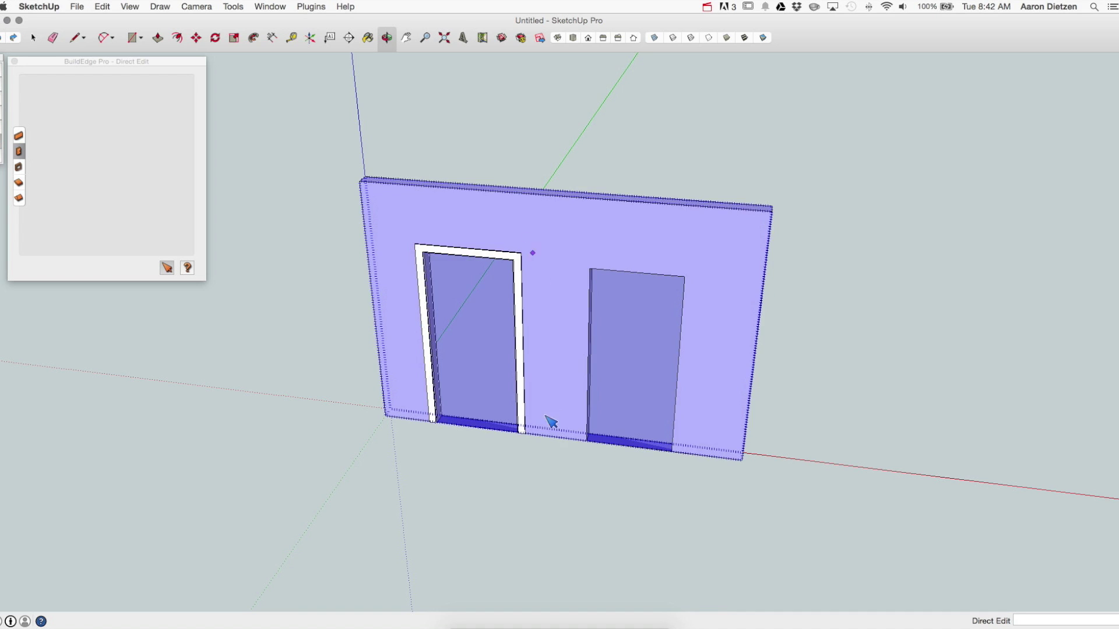
pyautogui.click(528, 438)
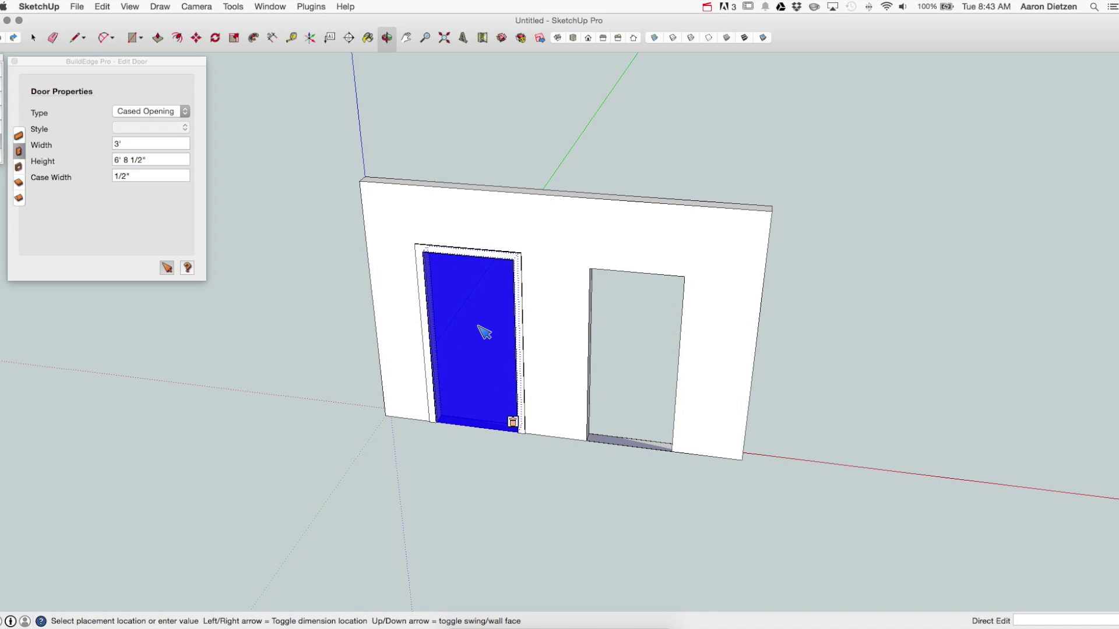
# Step: Examine the properties of the uncased opening in the same wall and clear the selection
pyautogui.click(622, 450)
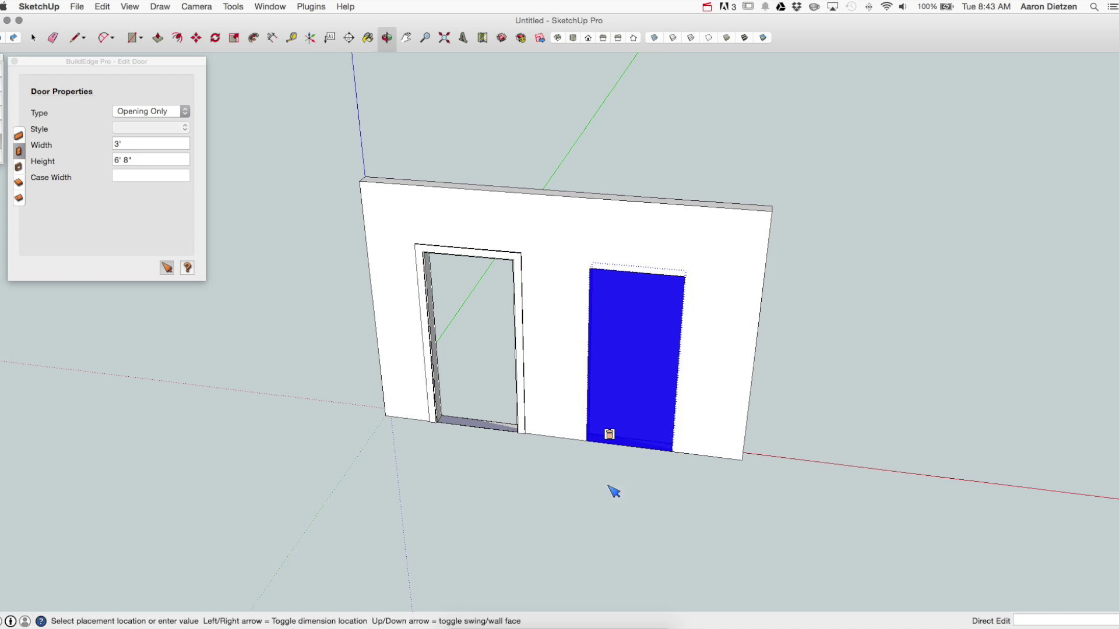
pyautogui.click(548, 315)
pyautogui.click(812, 449)
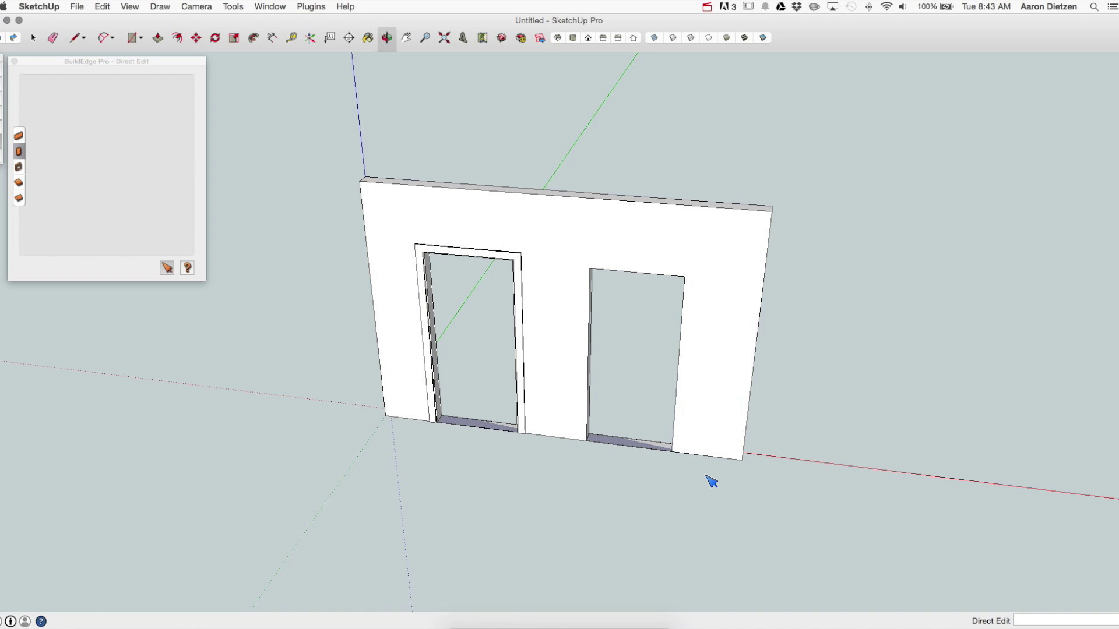